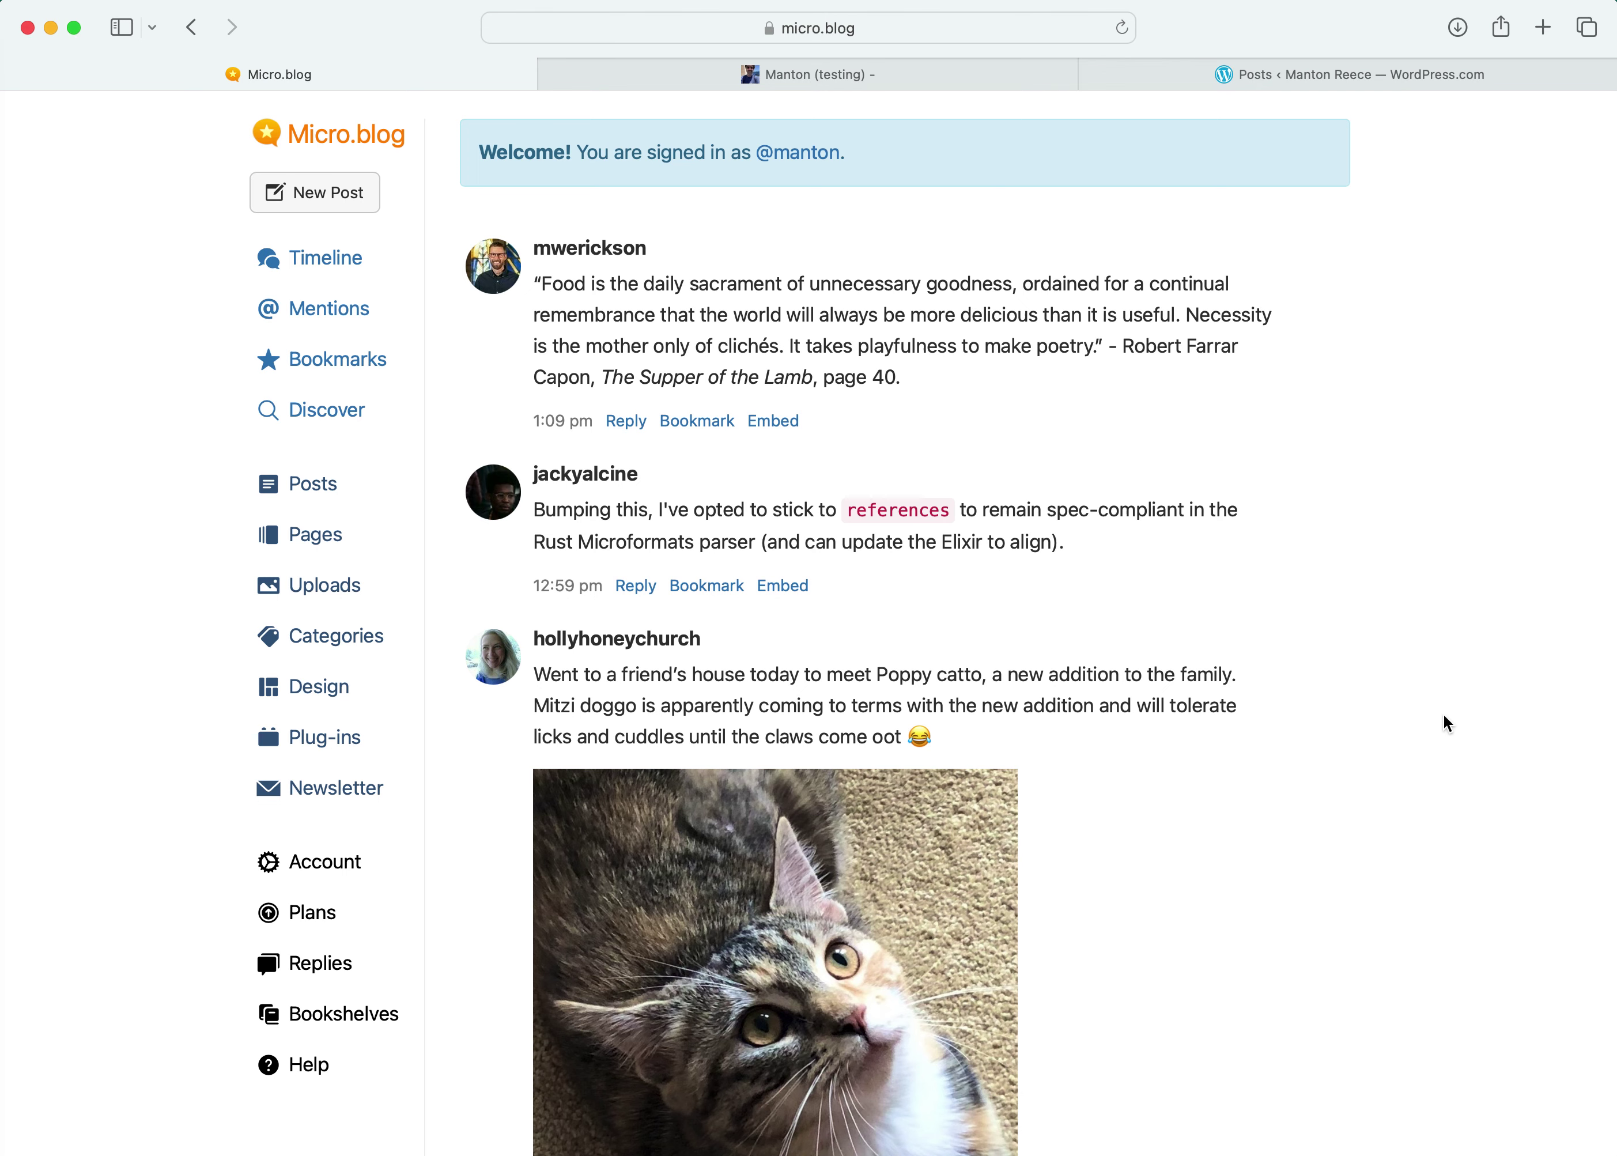
Look at the test blog's latest post, then bring up the WordPress.com posts list.
scroll(1443, 713, down, 3)
scroll(1442, 712, up, 3)
click(868, 75)
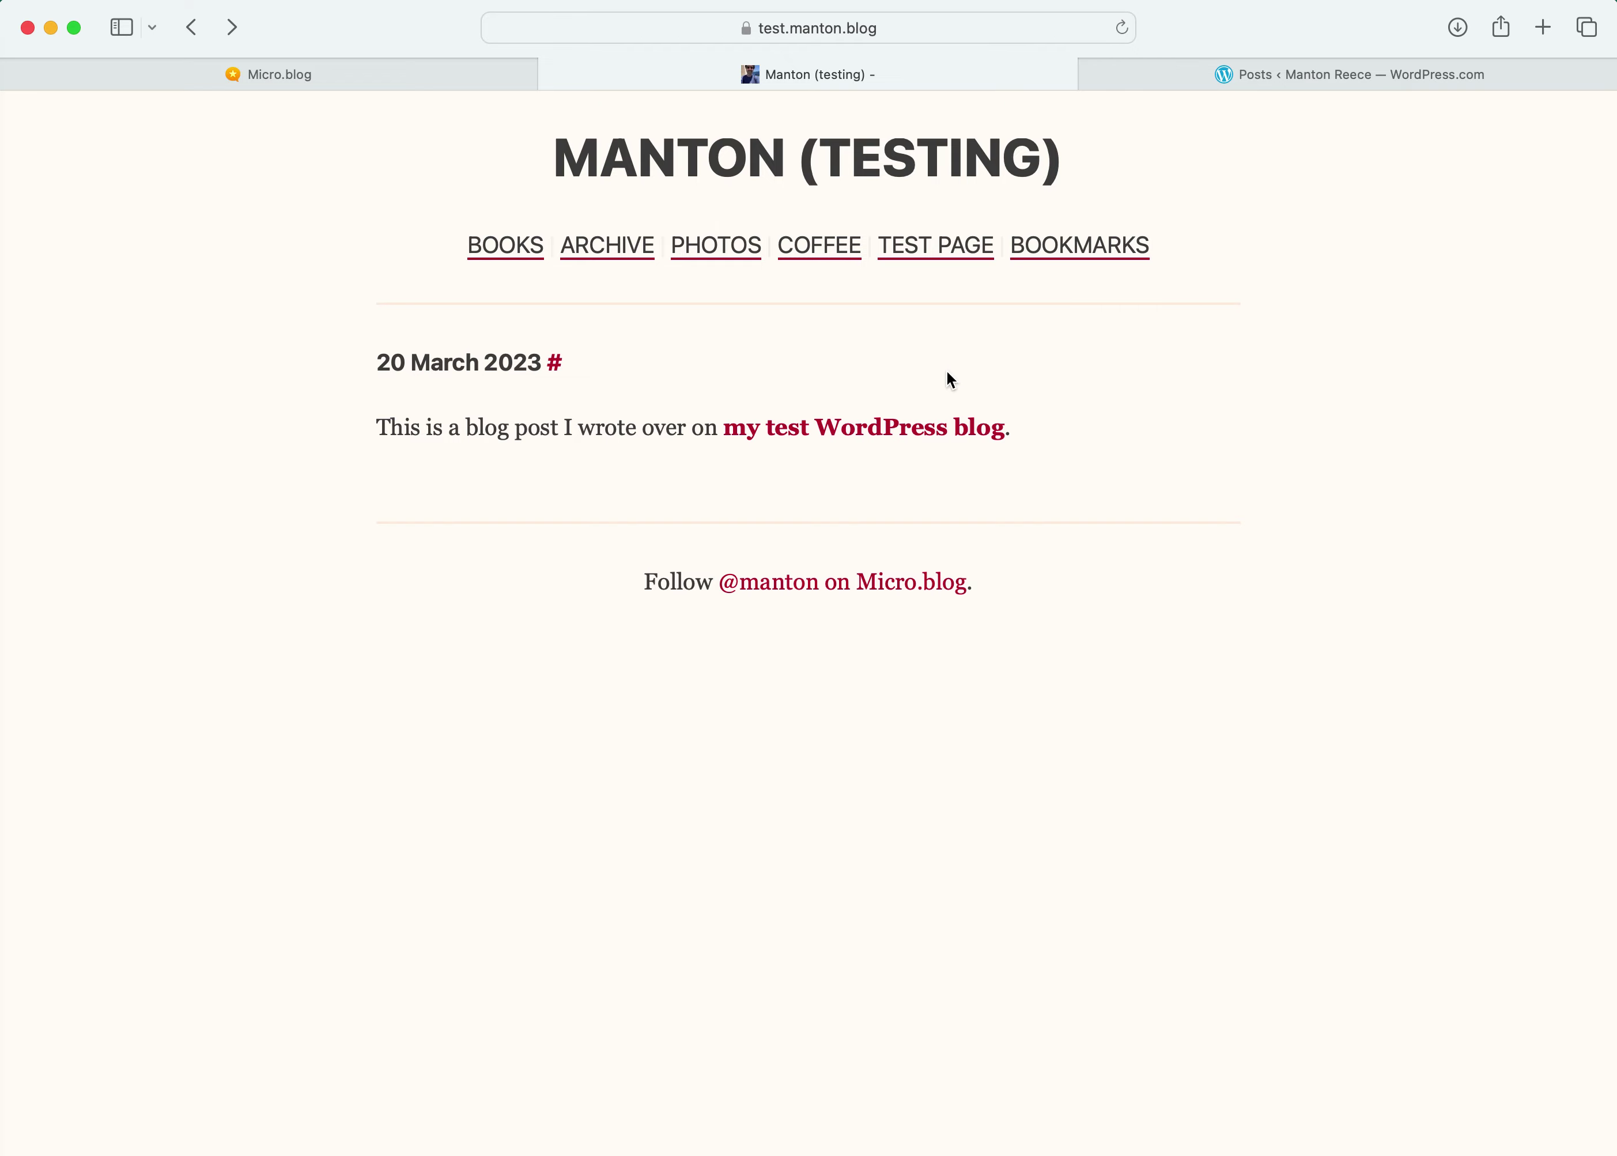
click(1303, 73)
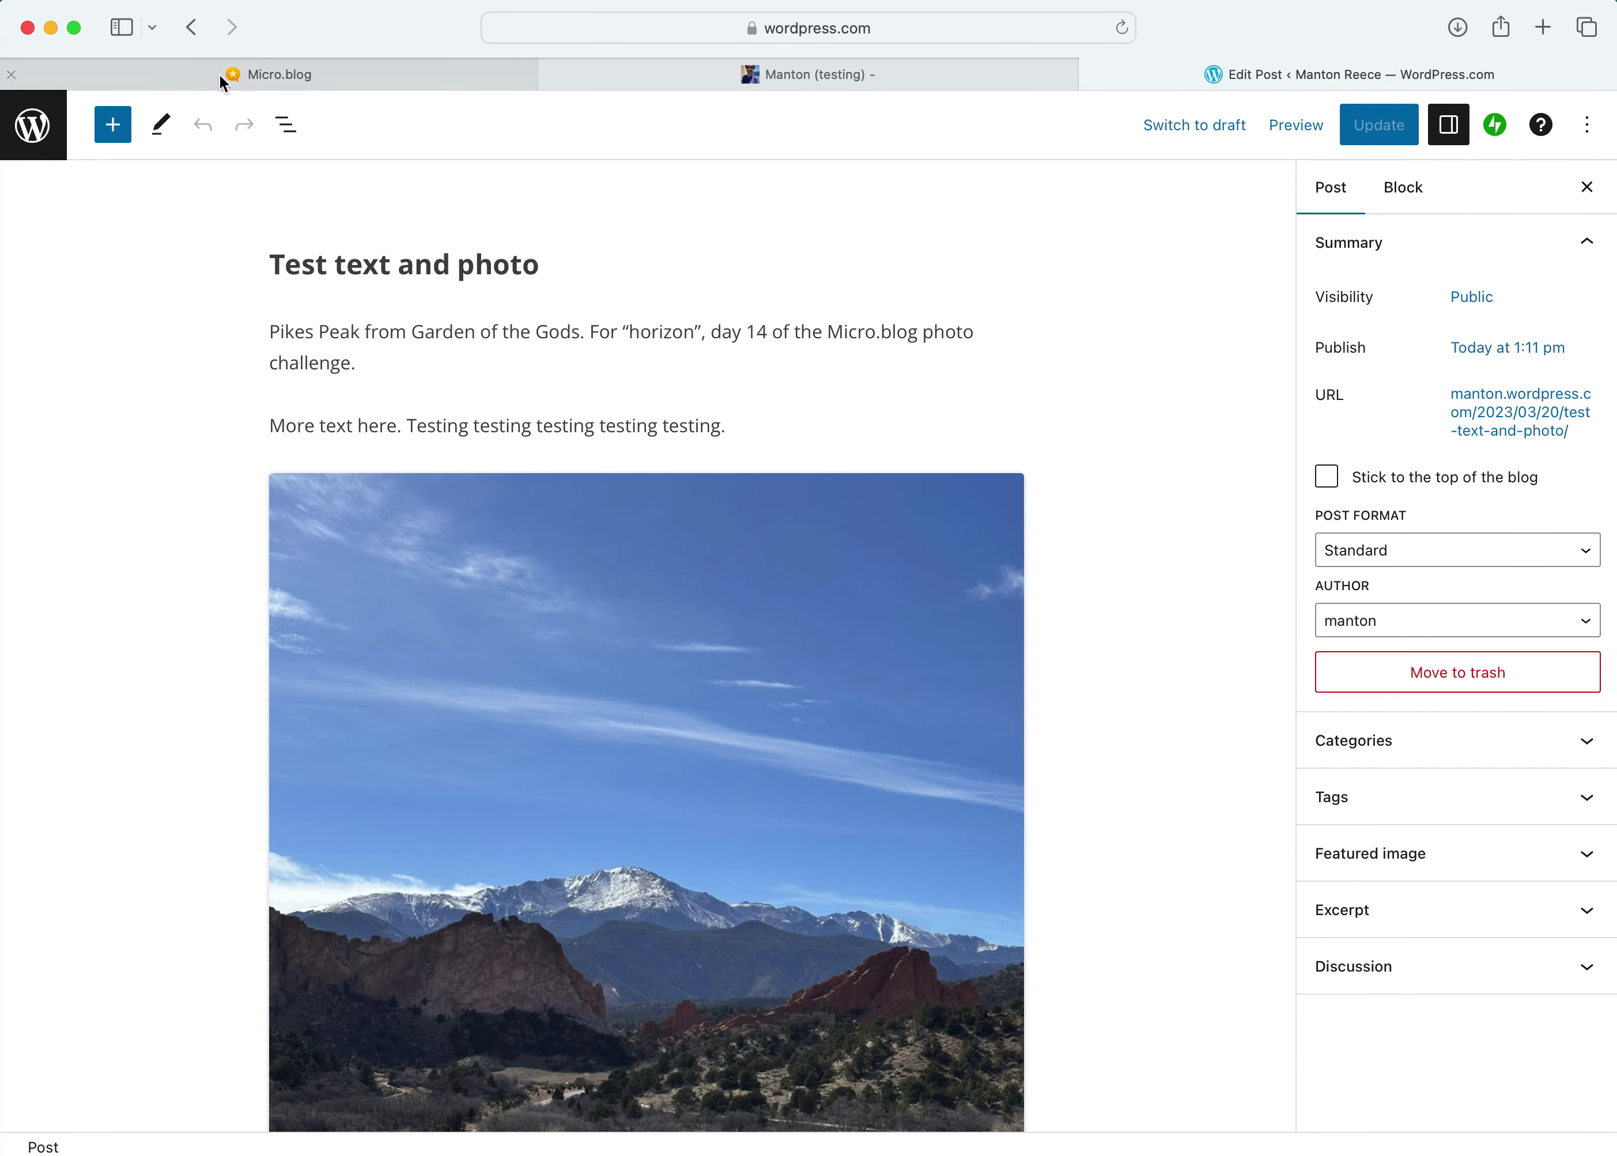
Go back from the 'Test text and photo' editor to the previous page.
click(191, 27)
Confirm the test blog post's 'my test WordPress blog' link opens 'Test text and photo', then return to WordPress posts.
click(616, 72)
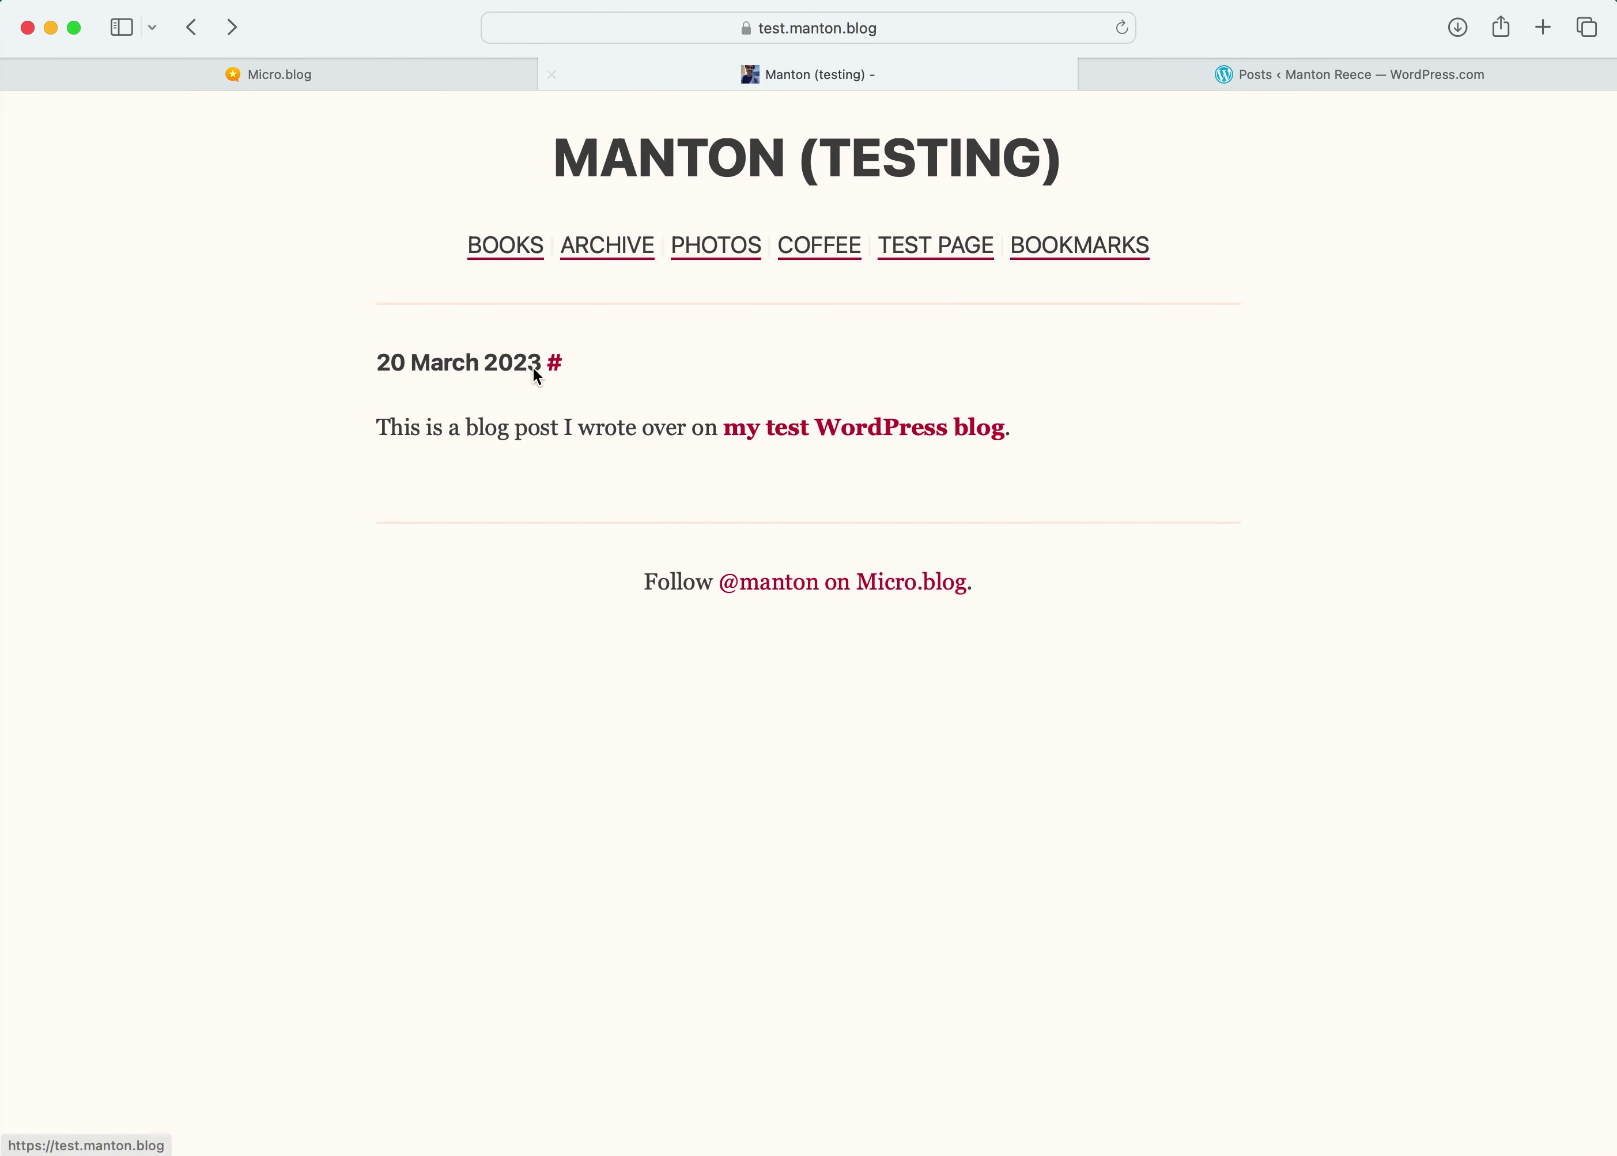
drag(388, 439, 618, 427)
click(617, 426)
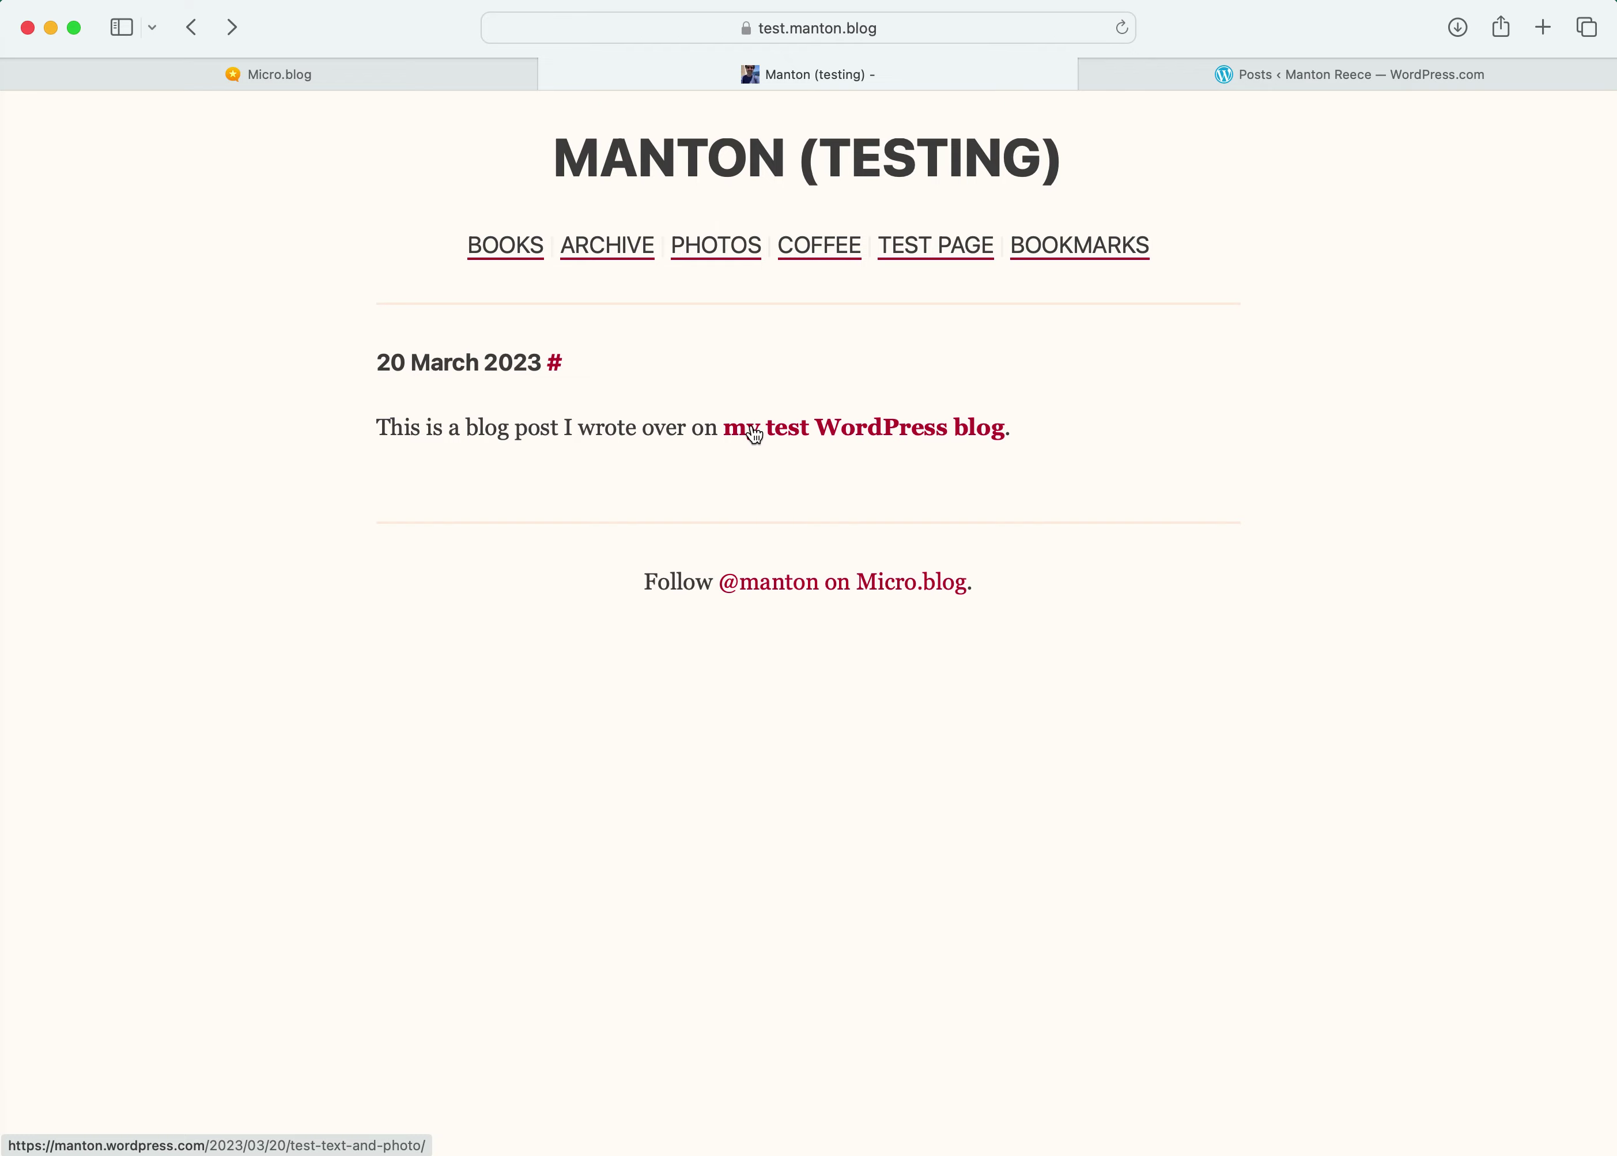
click(775, 428)
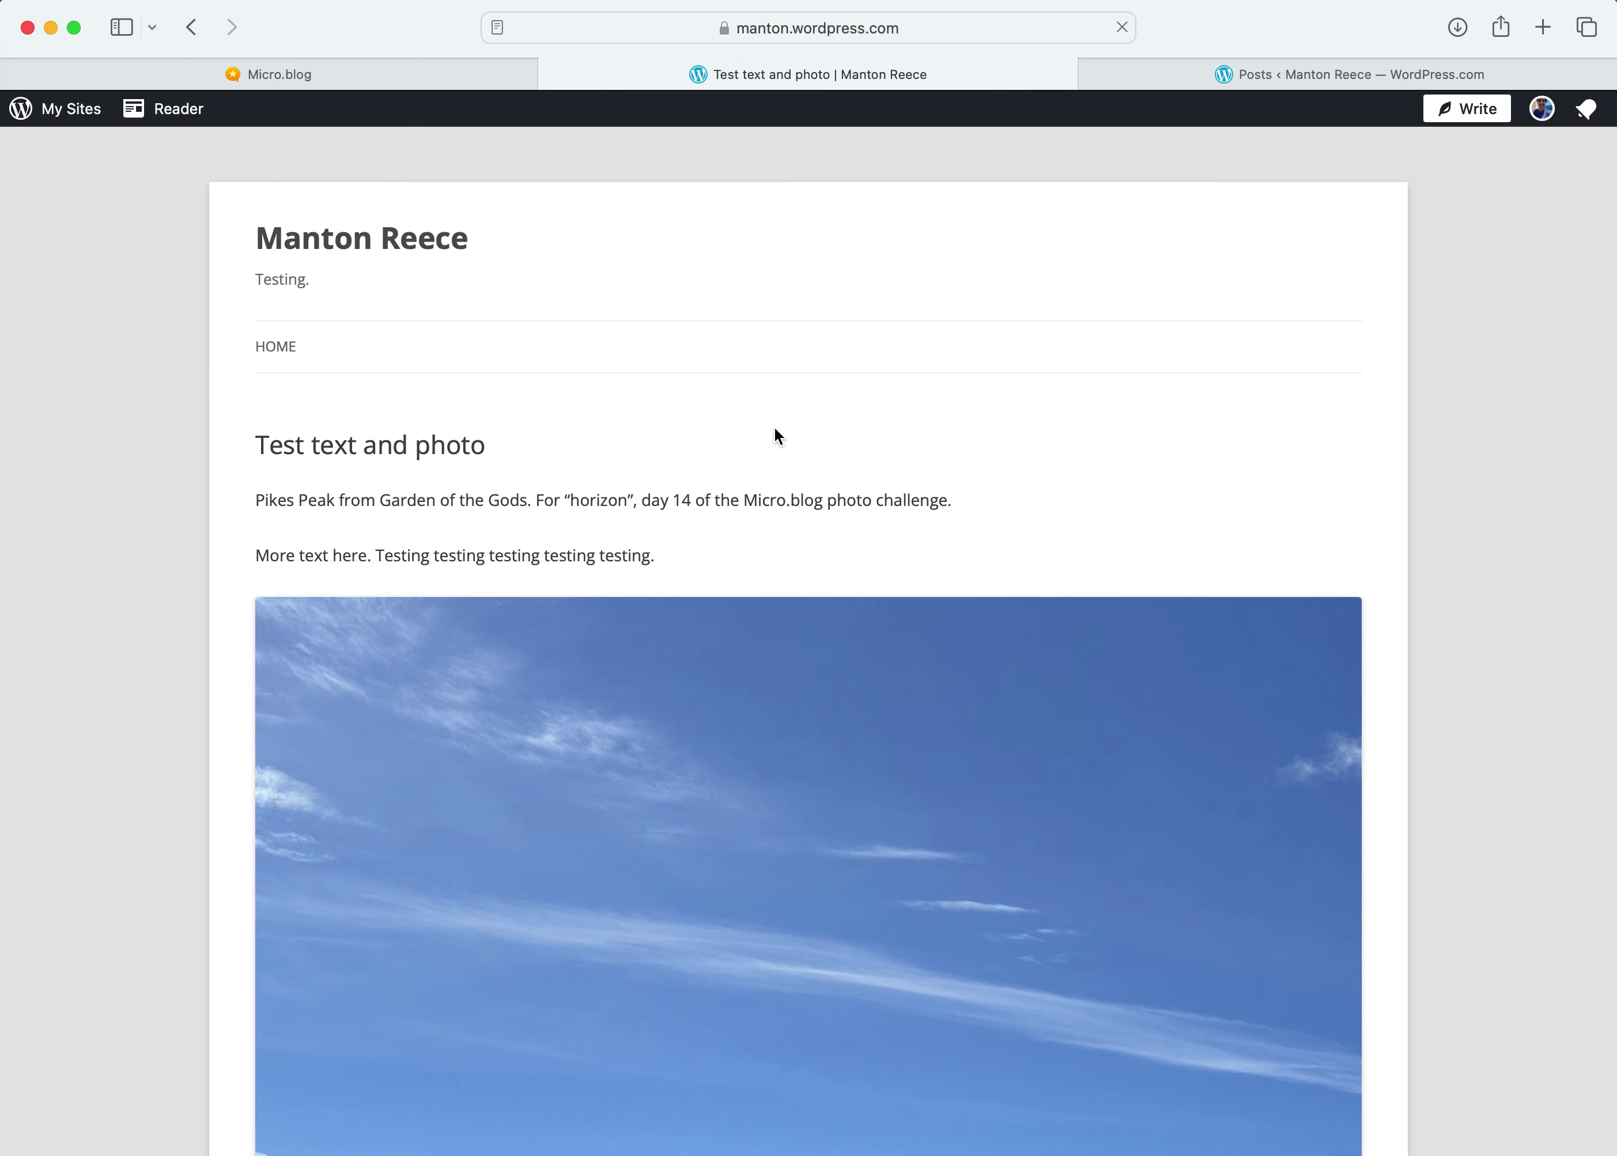
scroll(775, 429, down, 3)
scroll(776, 429, up, 5)
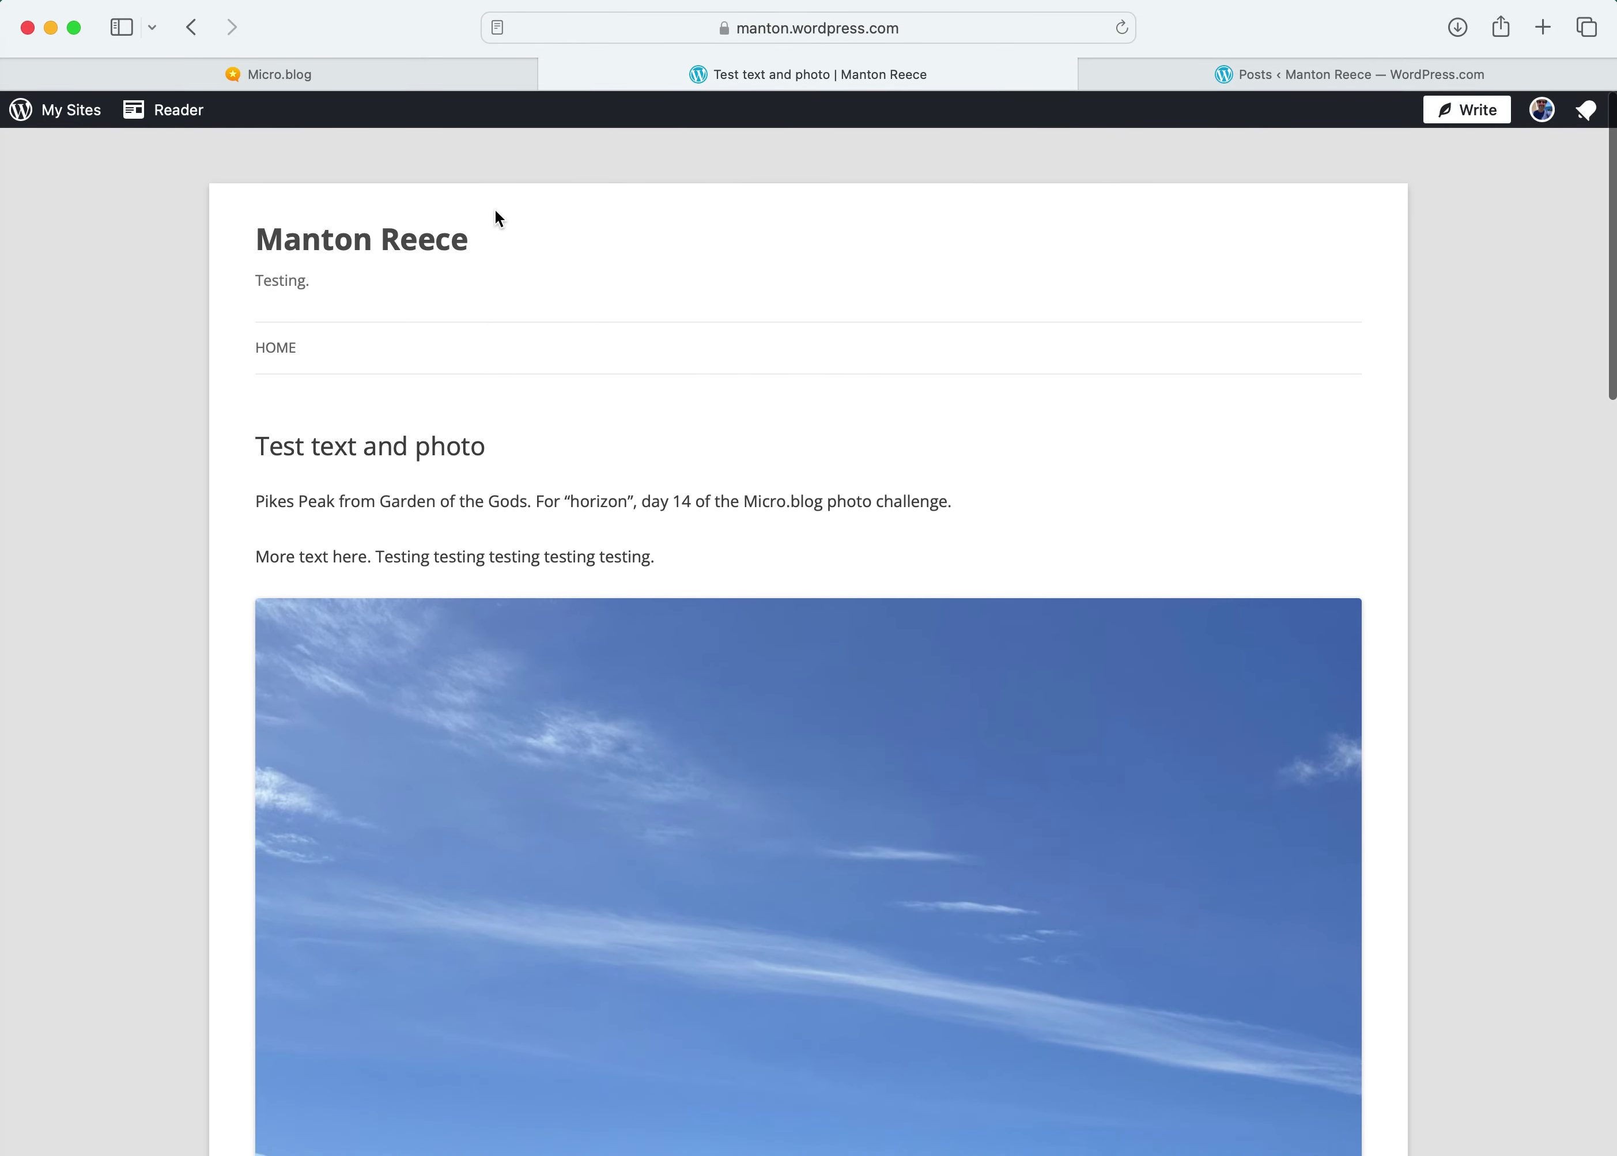
click(192, 27)
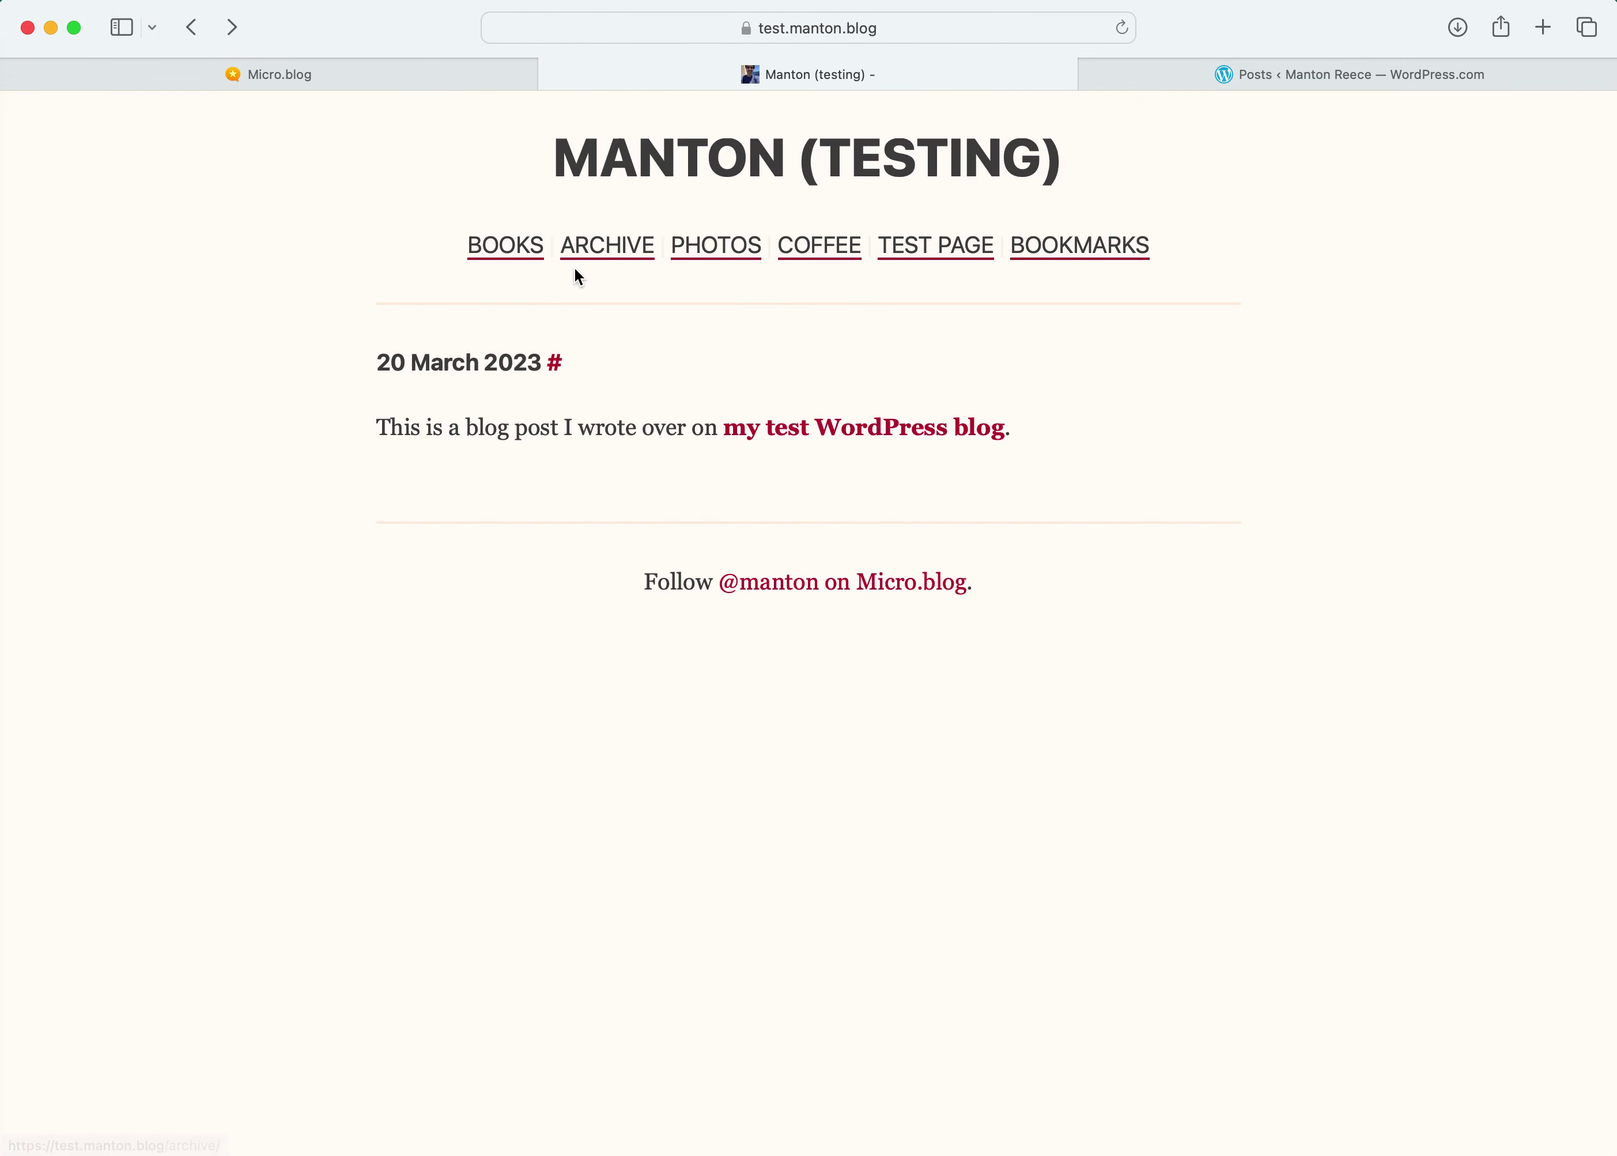
click(1287, 75)
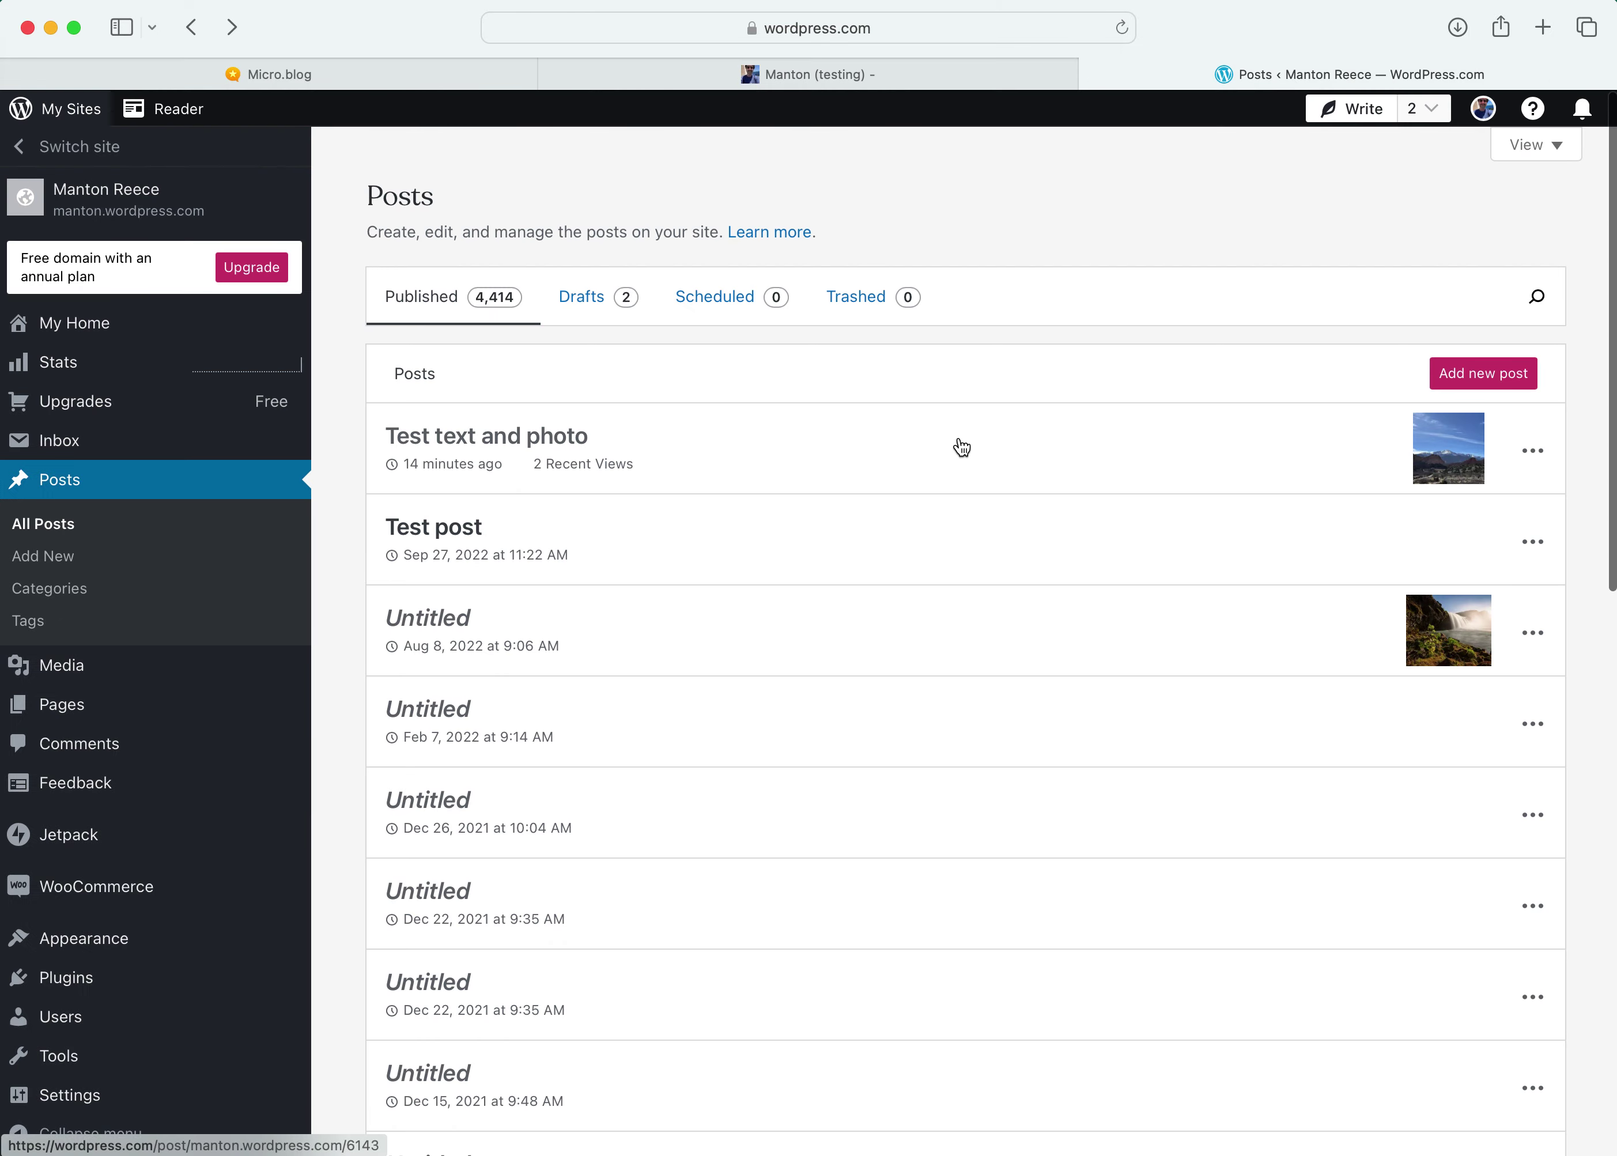
Trash the 'Test text and photo' WordPress.com post, leaving 4,413 published and 1 trashed.
click(1533, 453)
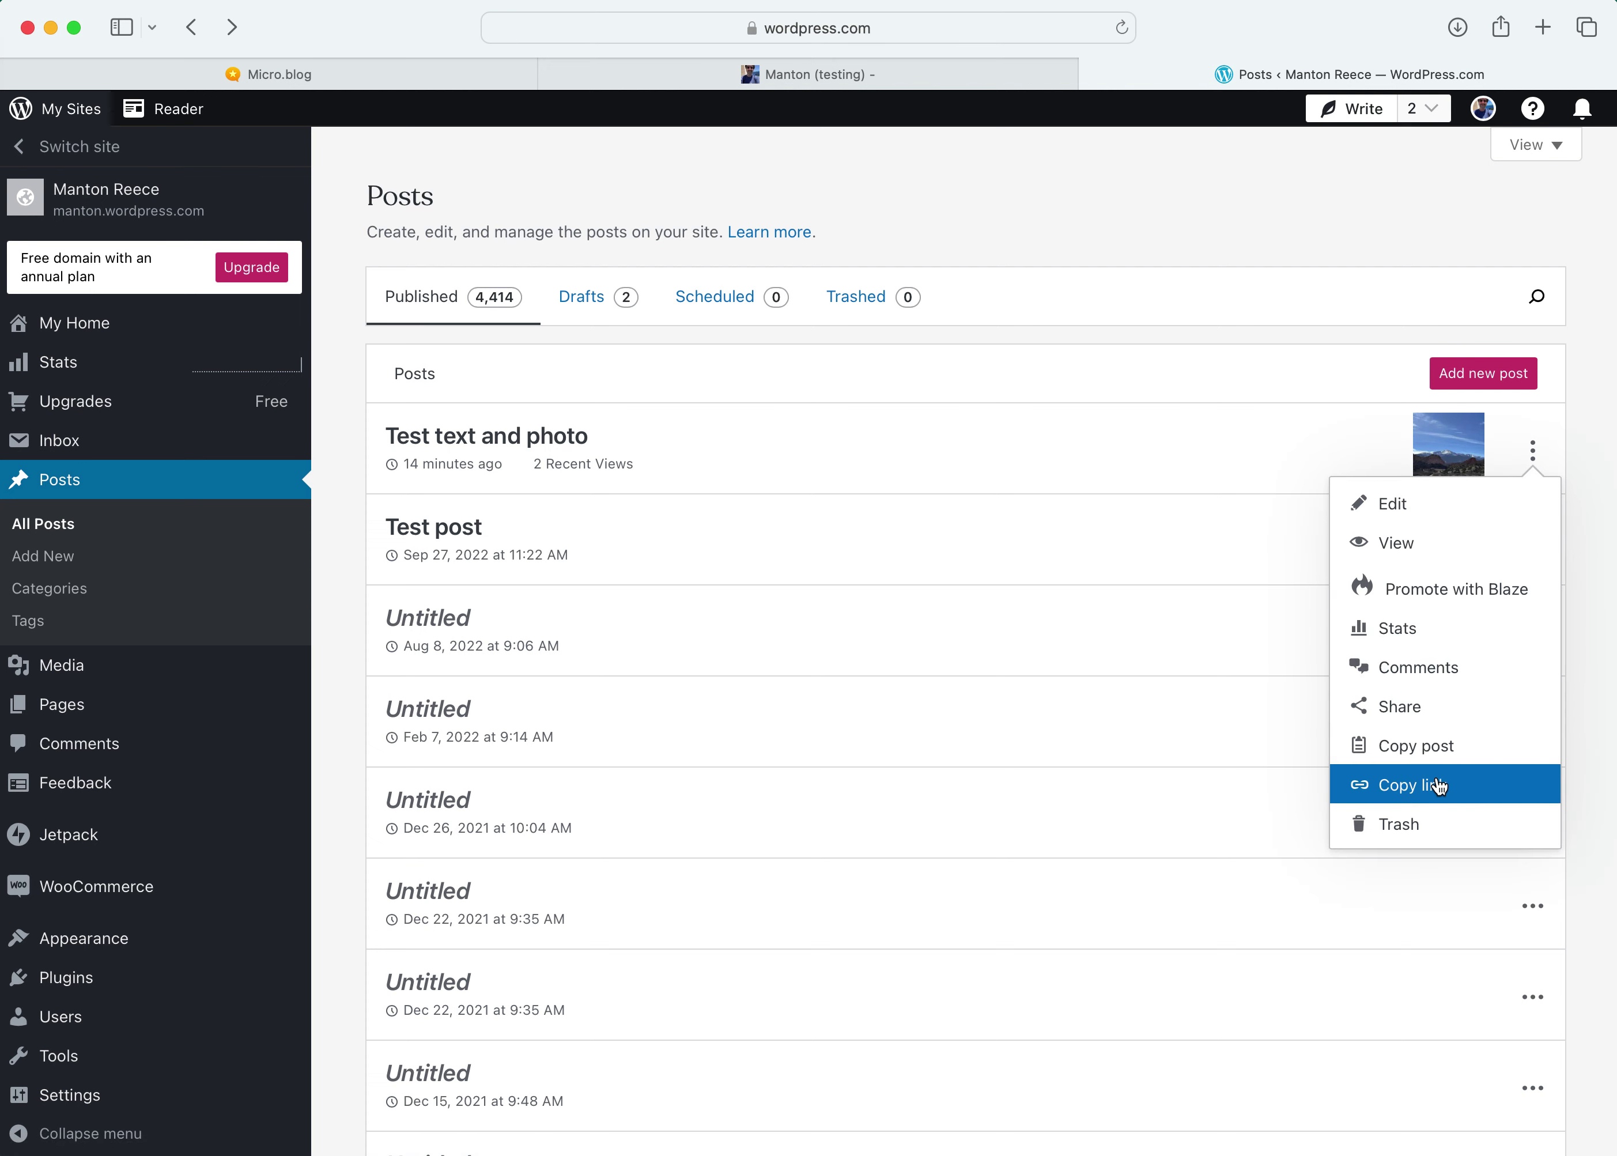
click(1419, 825)
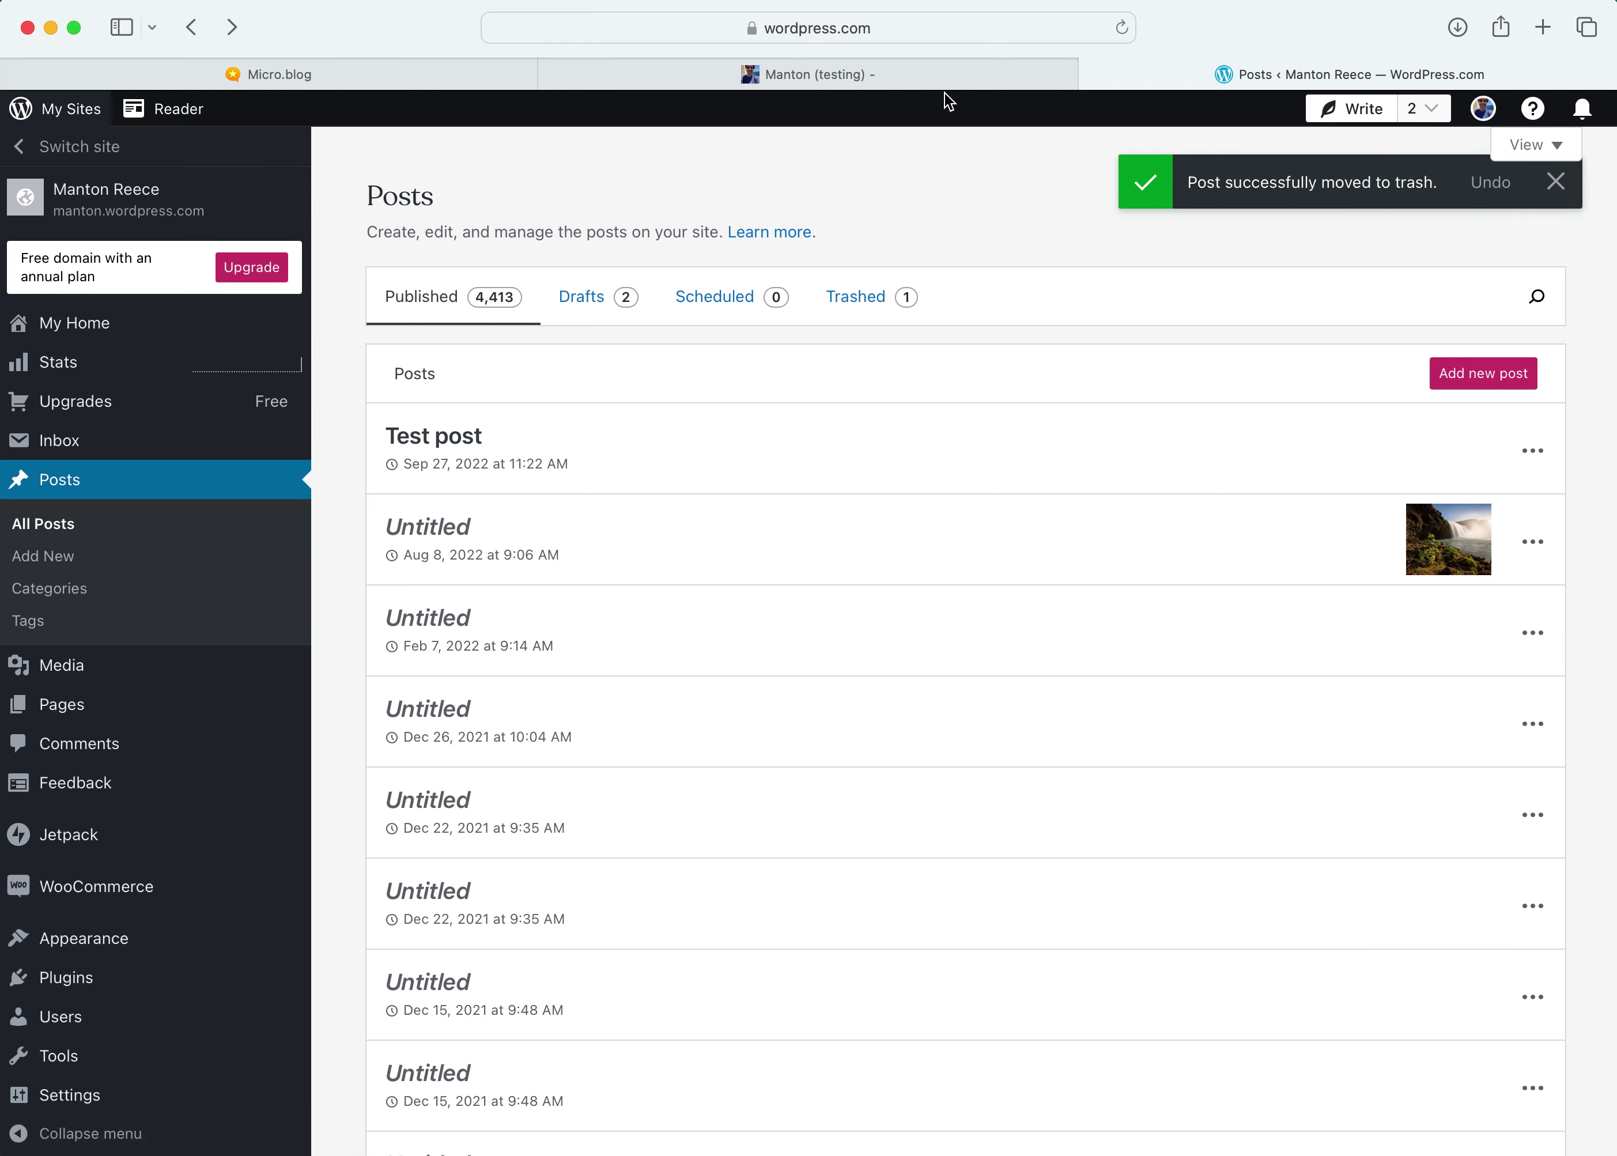
Verify the test blog post's WordPress link now leads to a not-found page, then return.
click(936, 75)
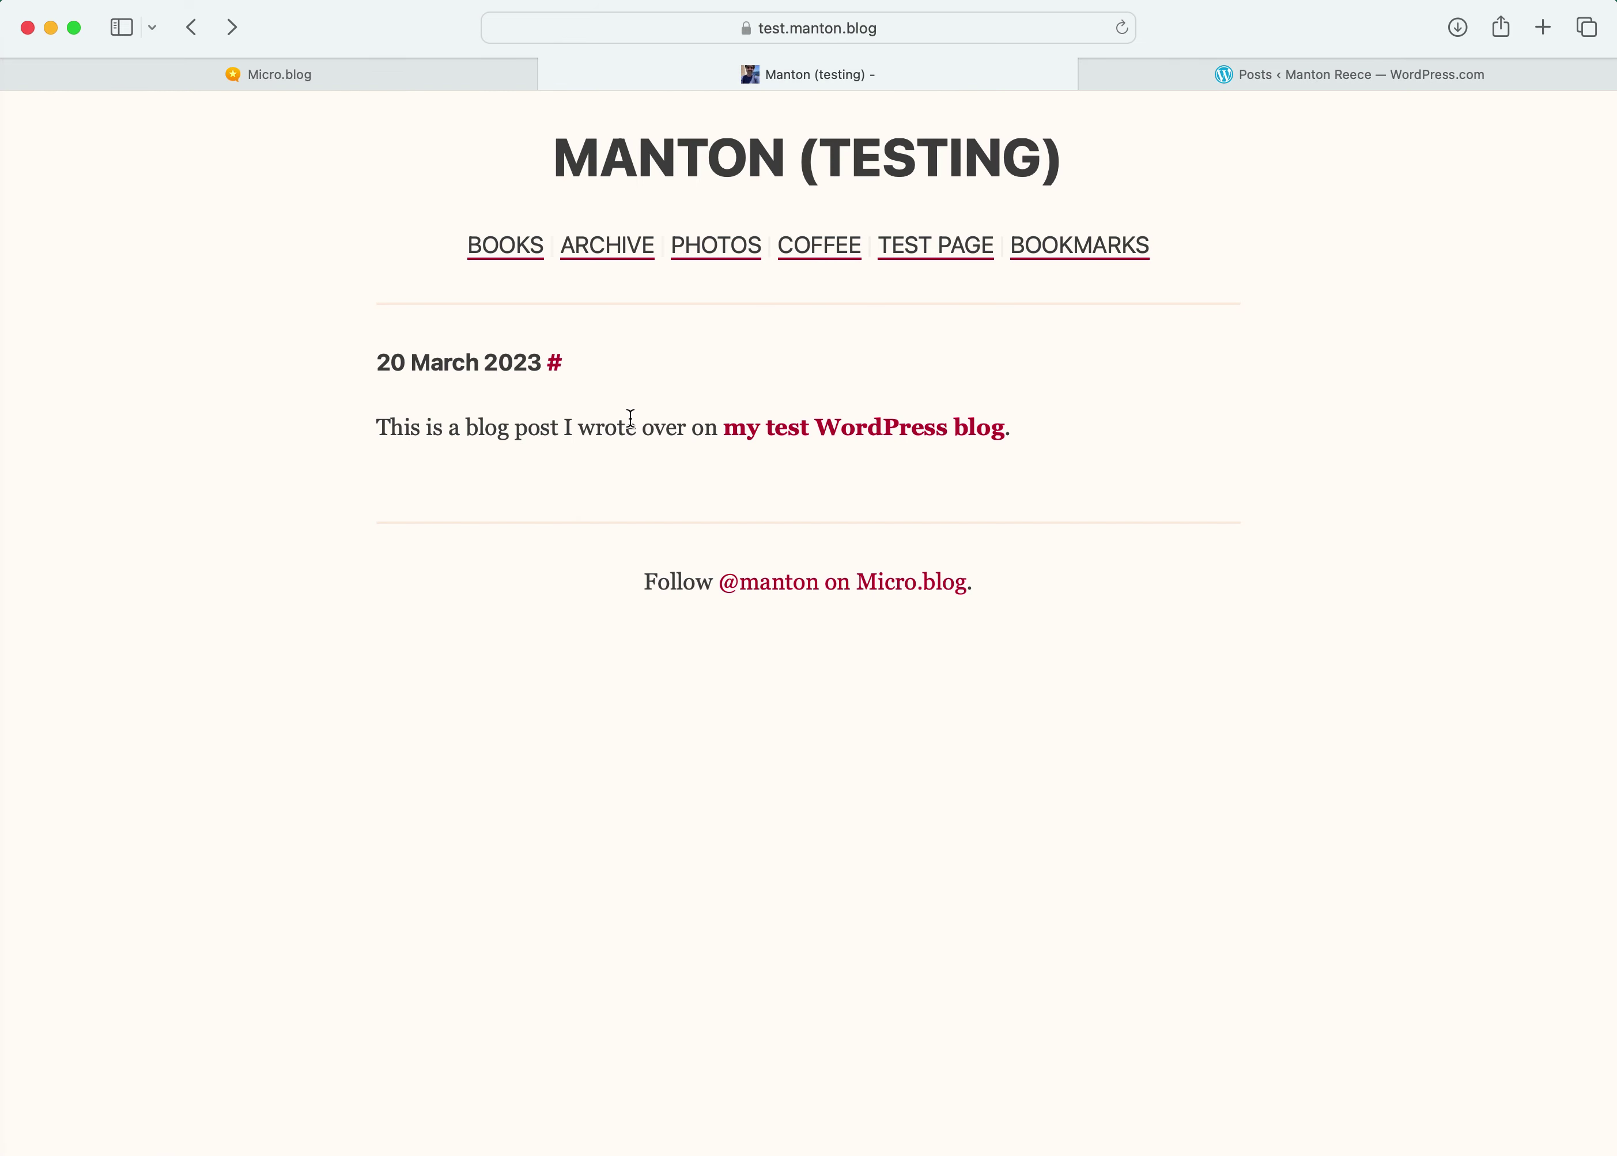
click(836, 432)
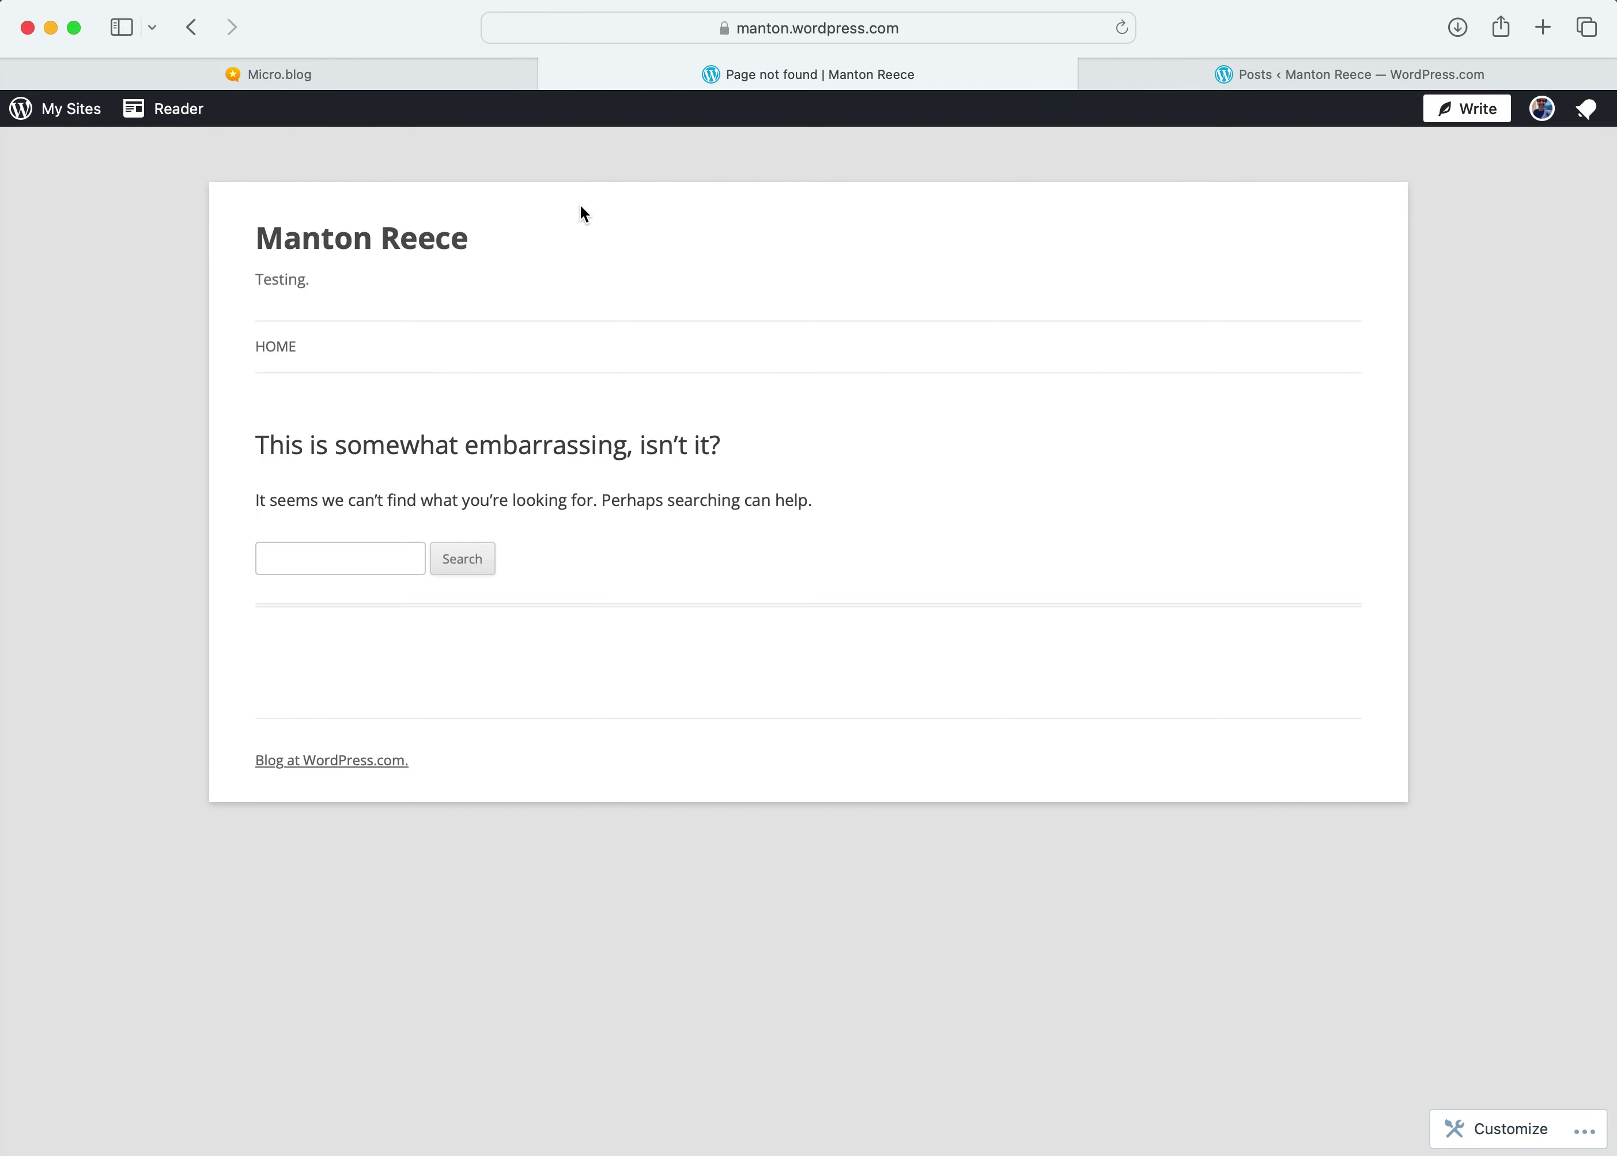
click(191, 27)
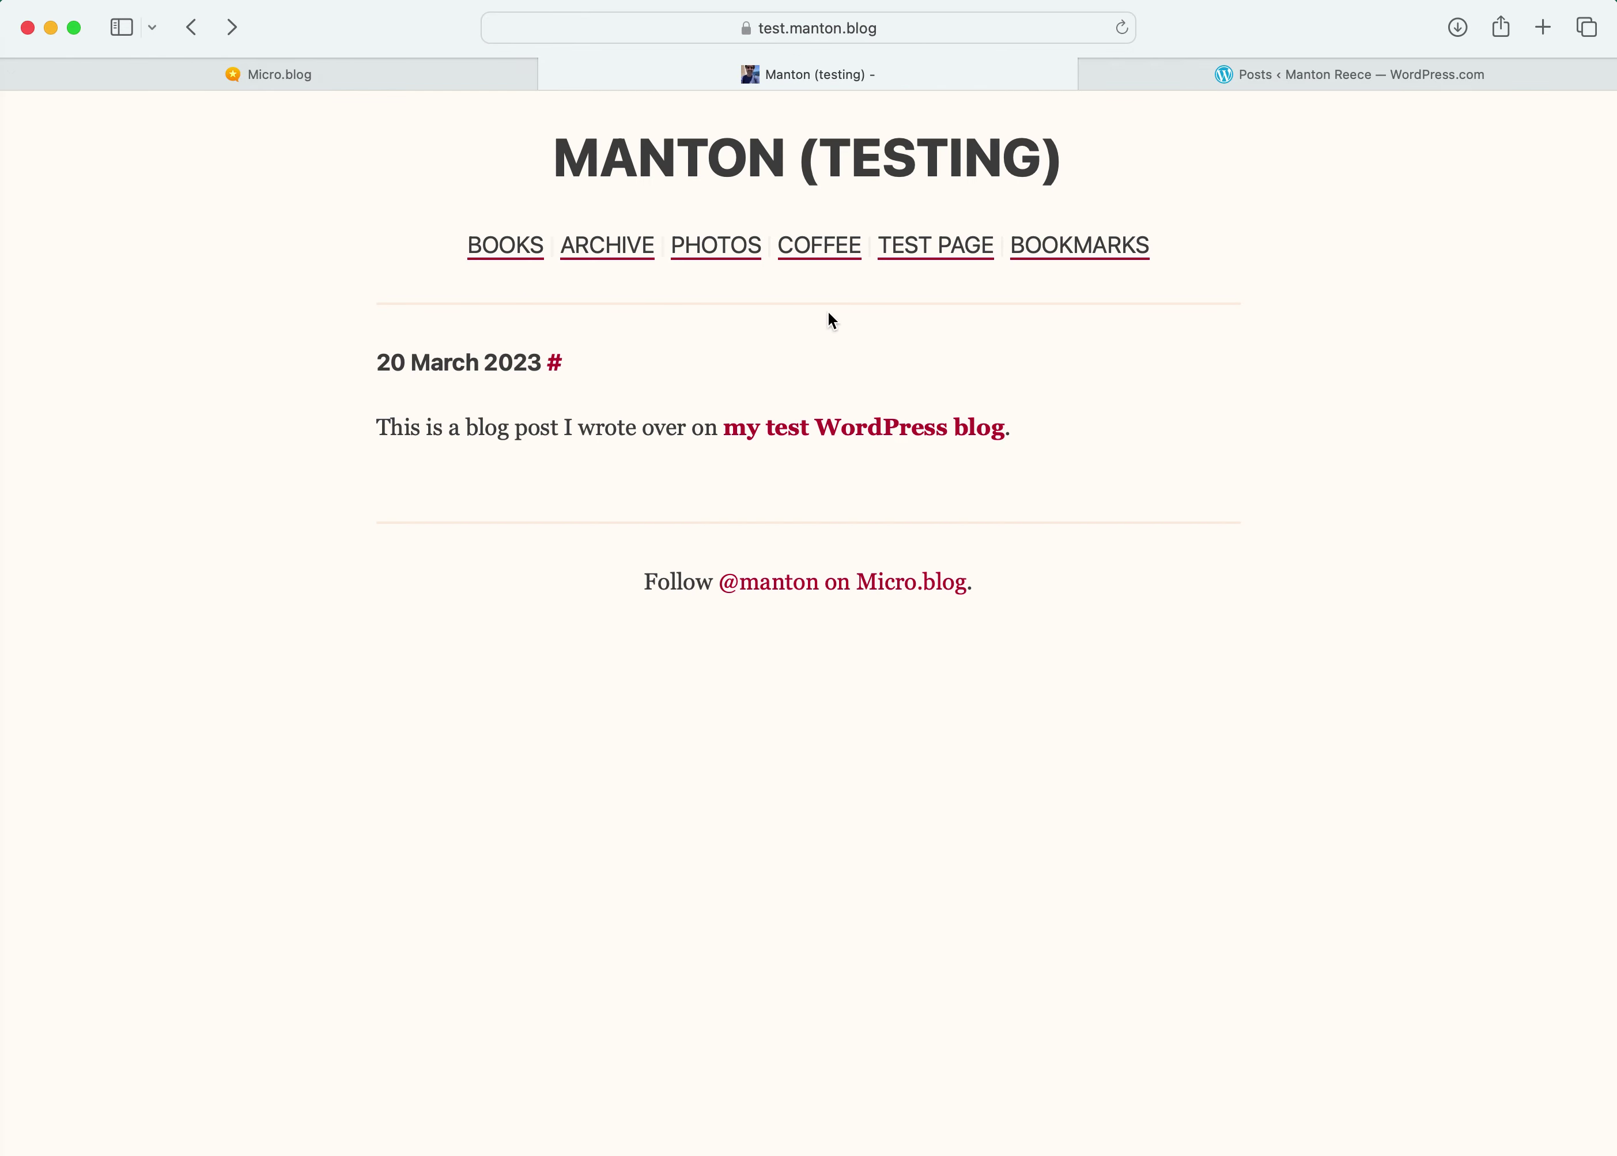
drag(404, 426, 634, 427)
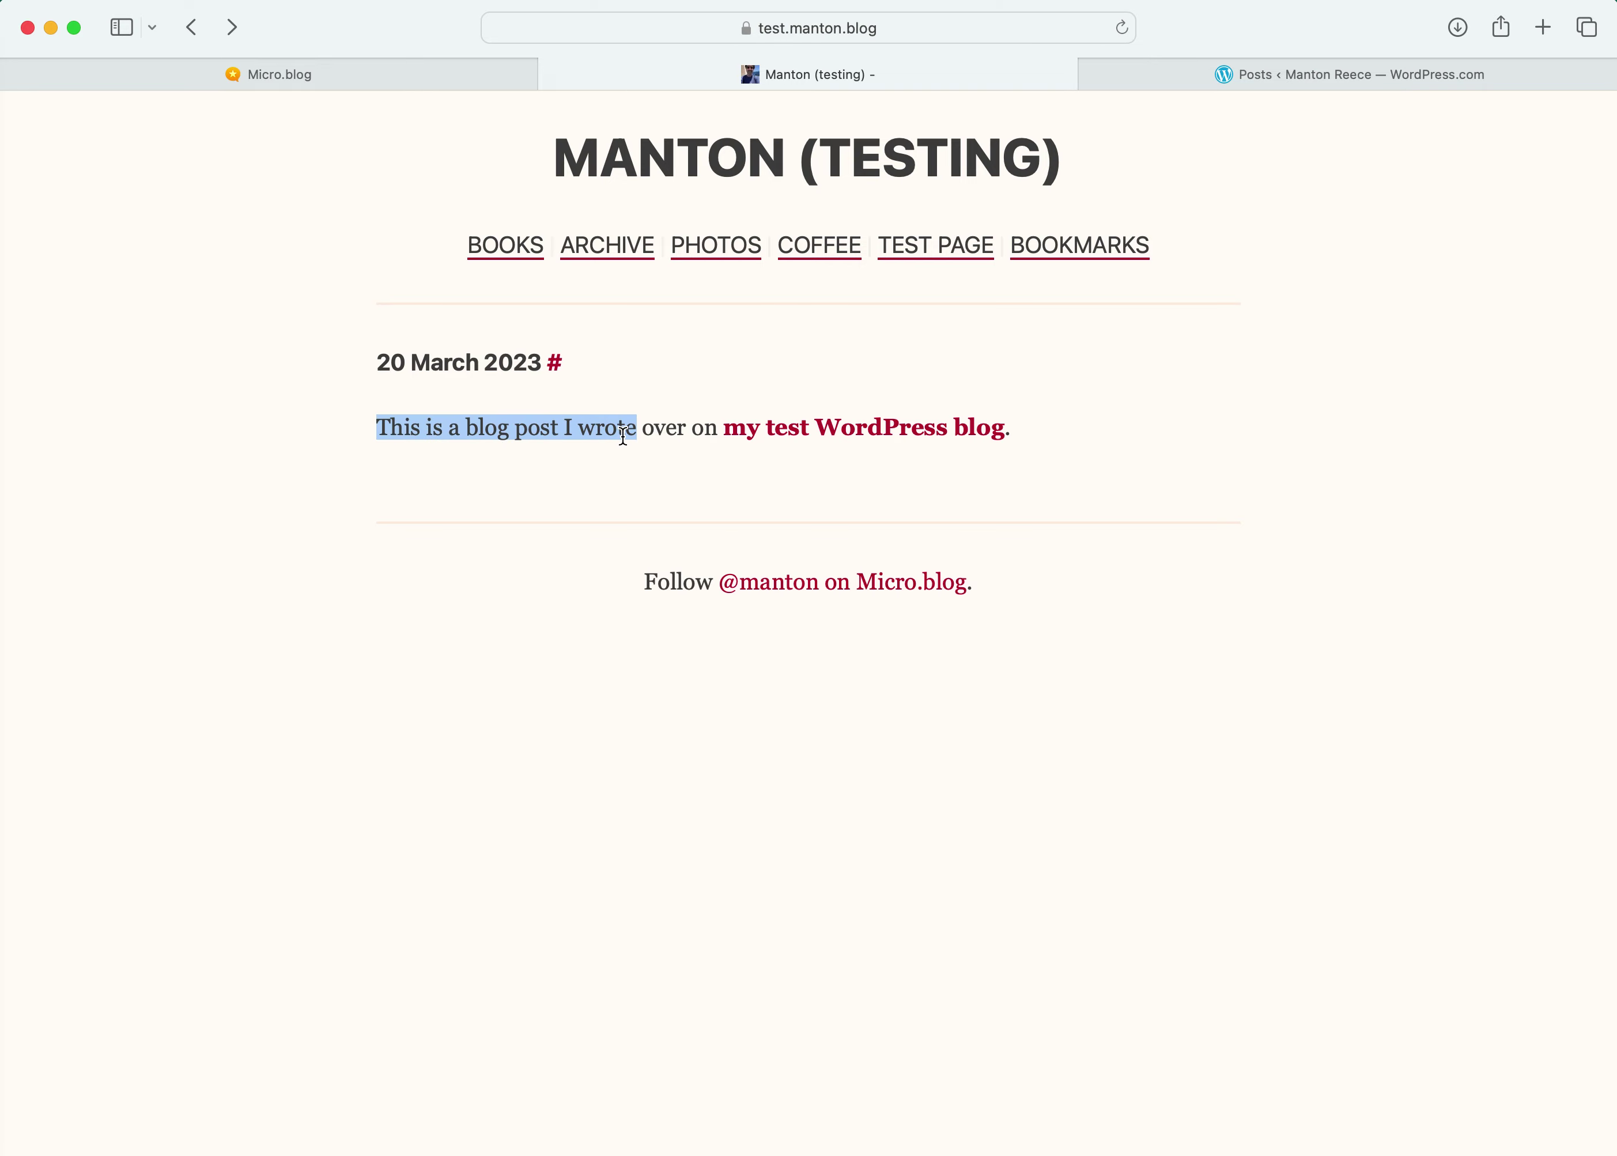
click(638, 428)
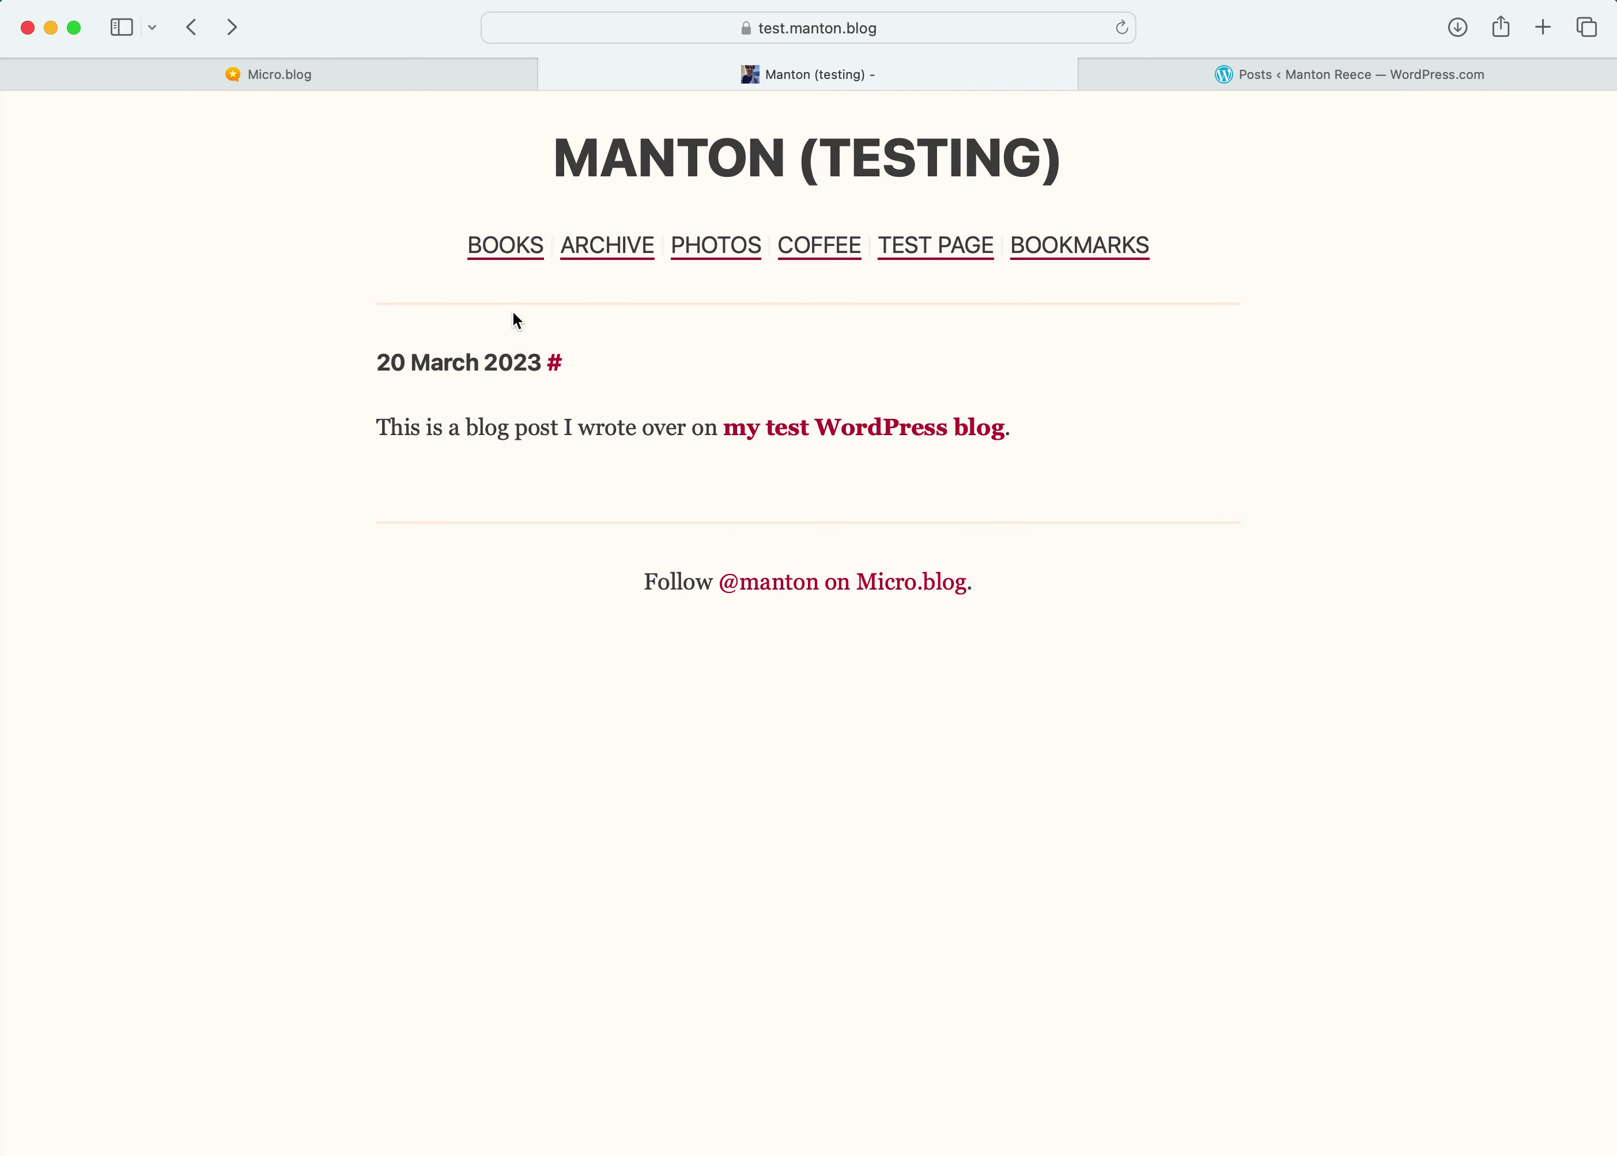
Go to Micro.blog Bookmarks and read the archived aows.co bookmark 'One image at a time — aows'.
click(391, 86)
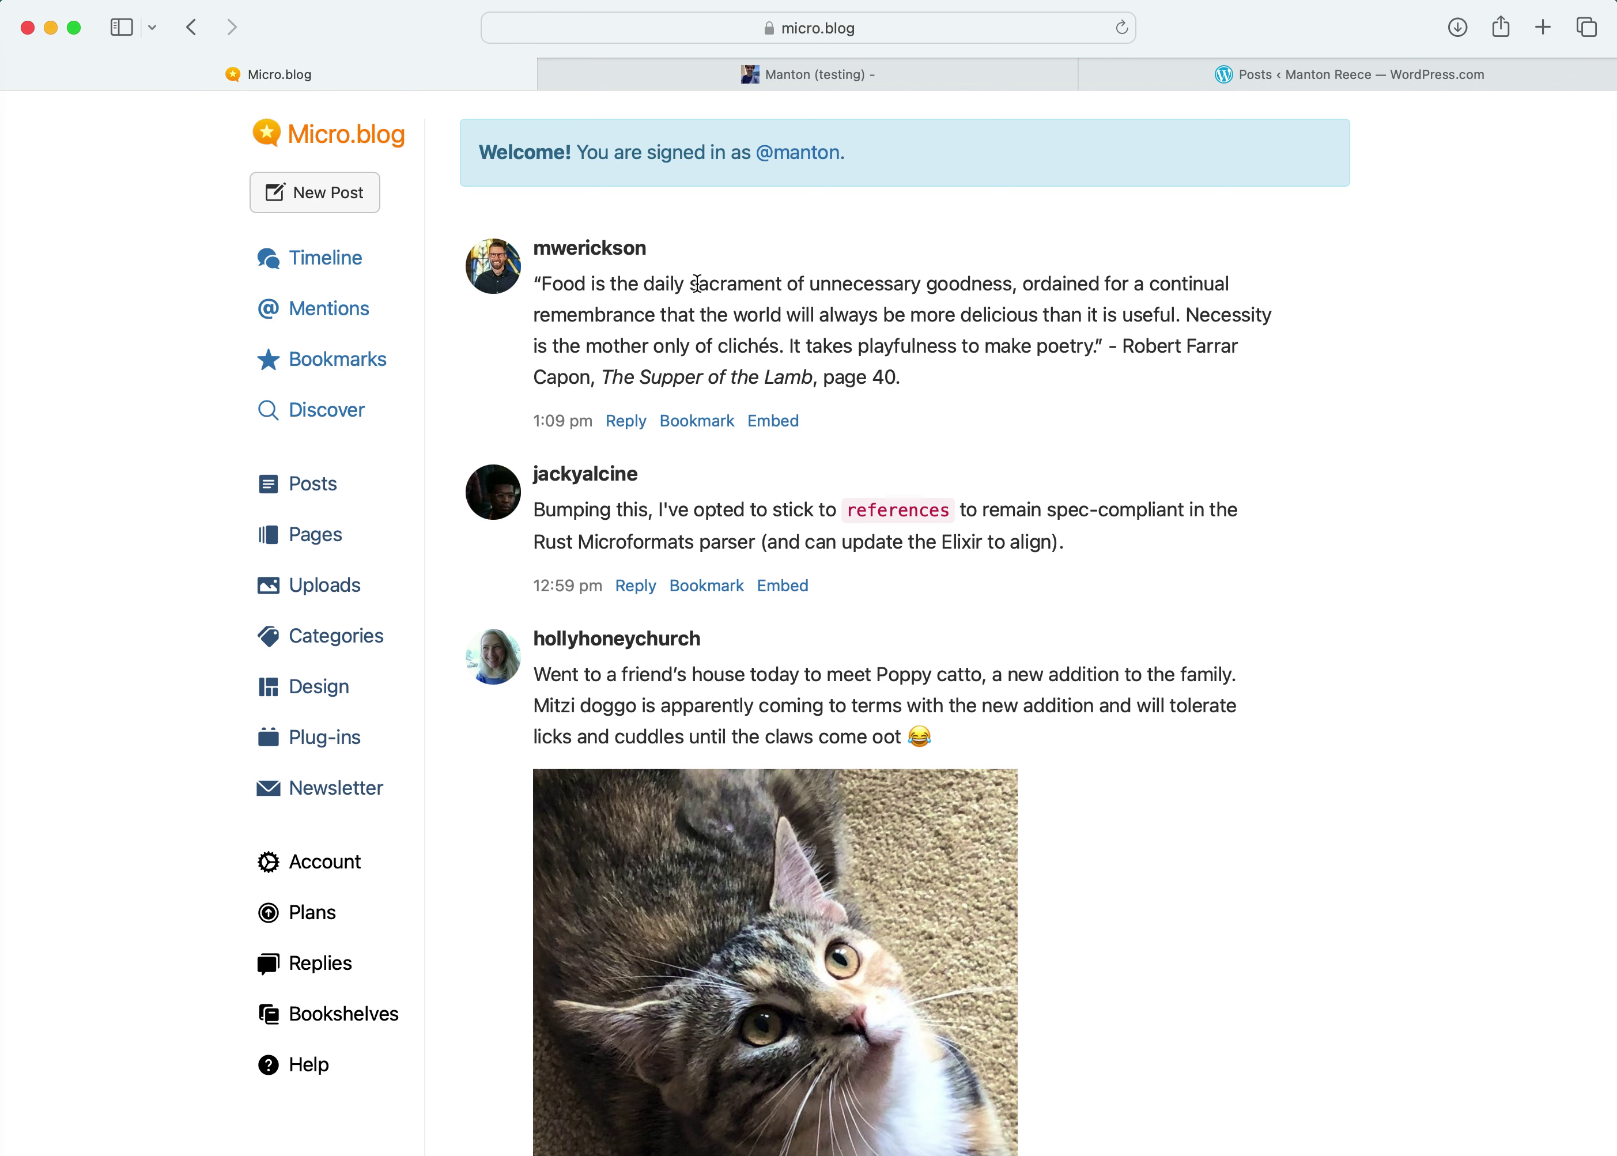
click(346, 371)
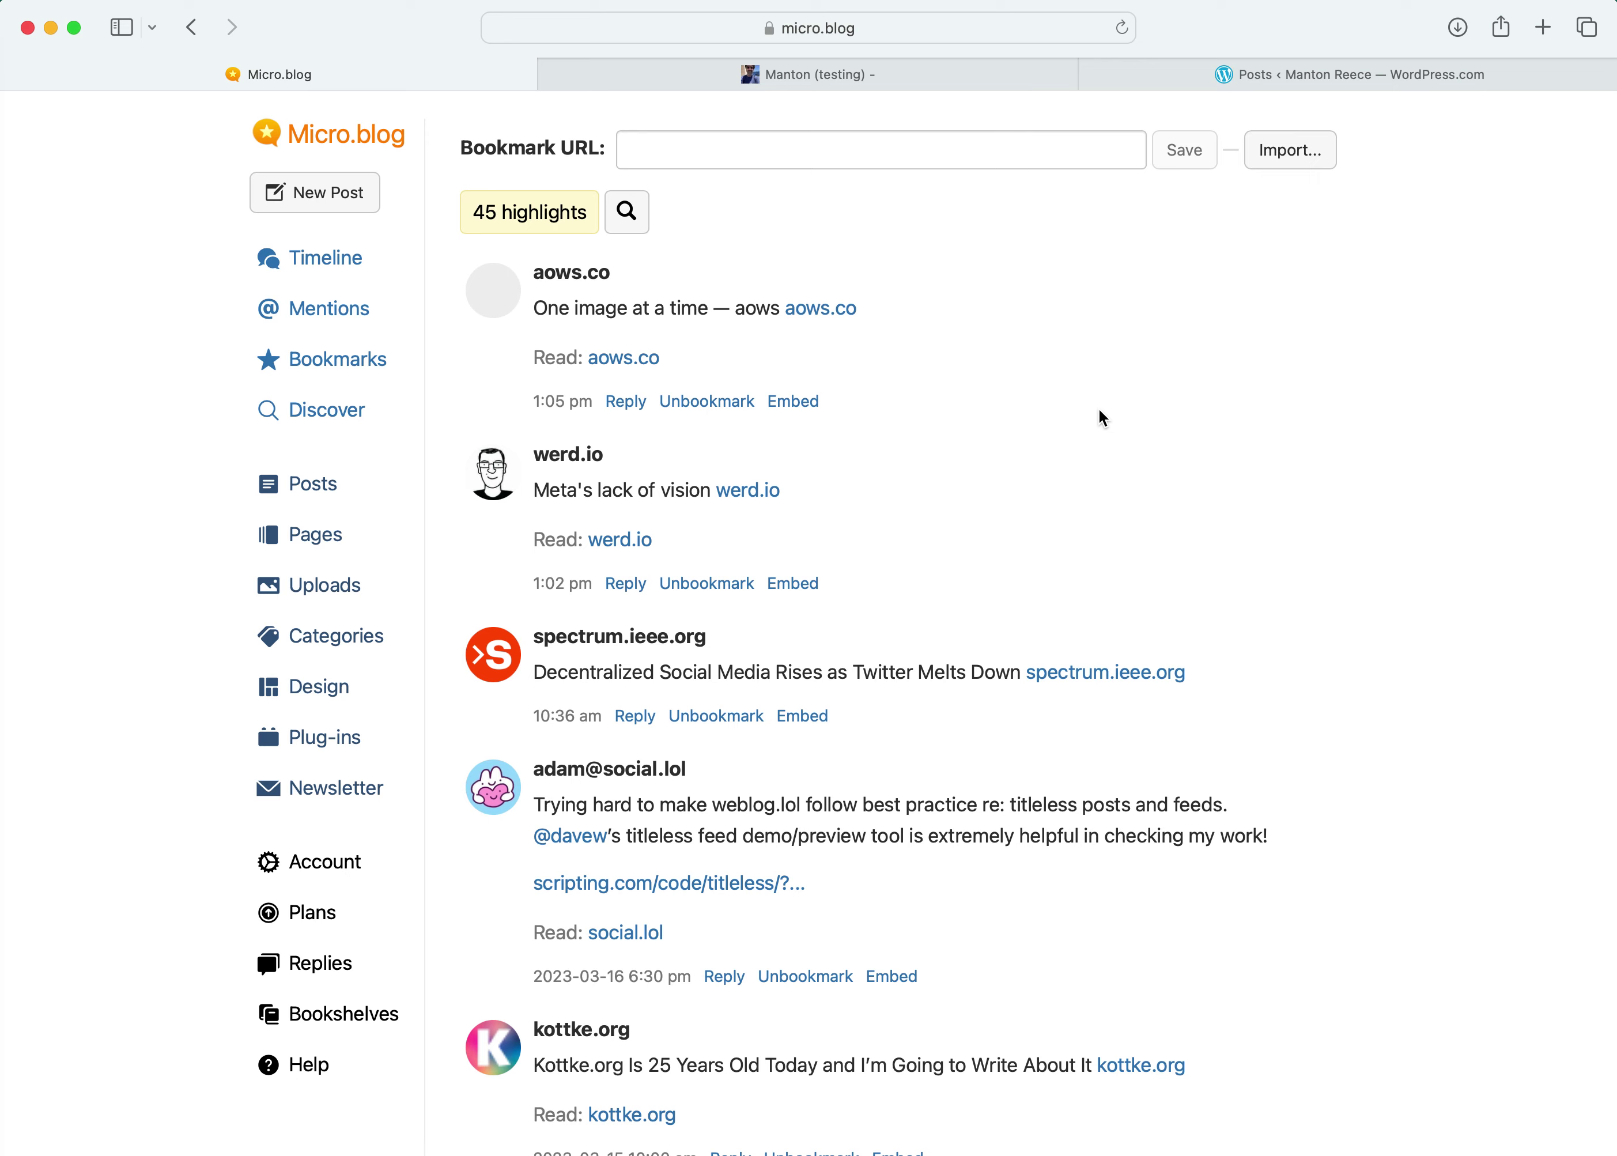
scroll(1047, 478, down, 4)
scroll(1046, 477, up, 4)
click(626, 358)
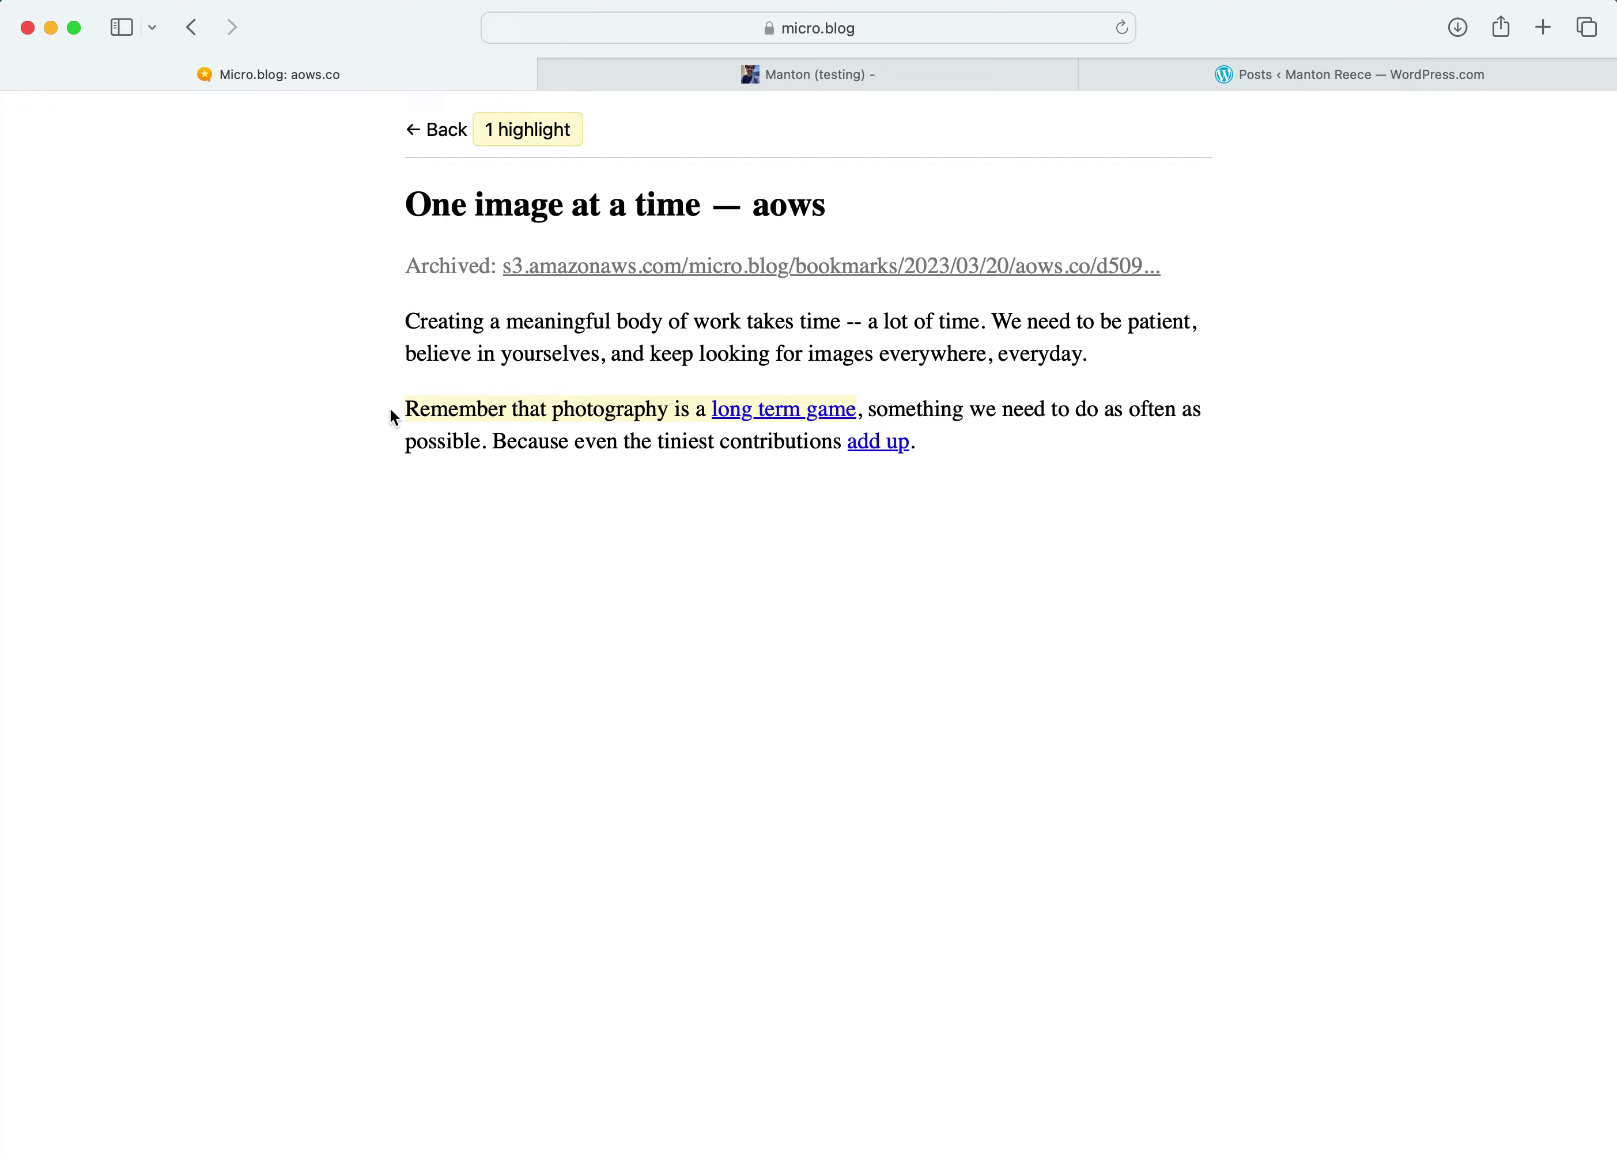
click(449, 132)
click(562, 211)
scroll(579, 519, down, 2)
scroll(579, 528, up, 2)
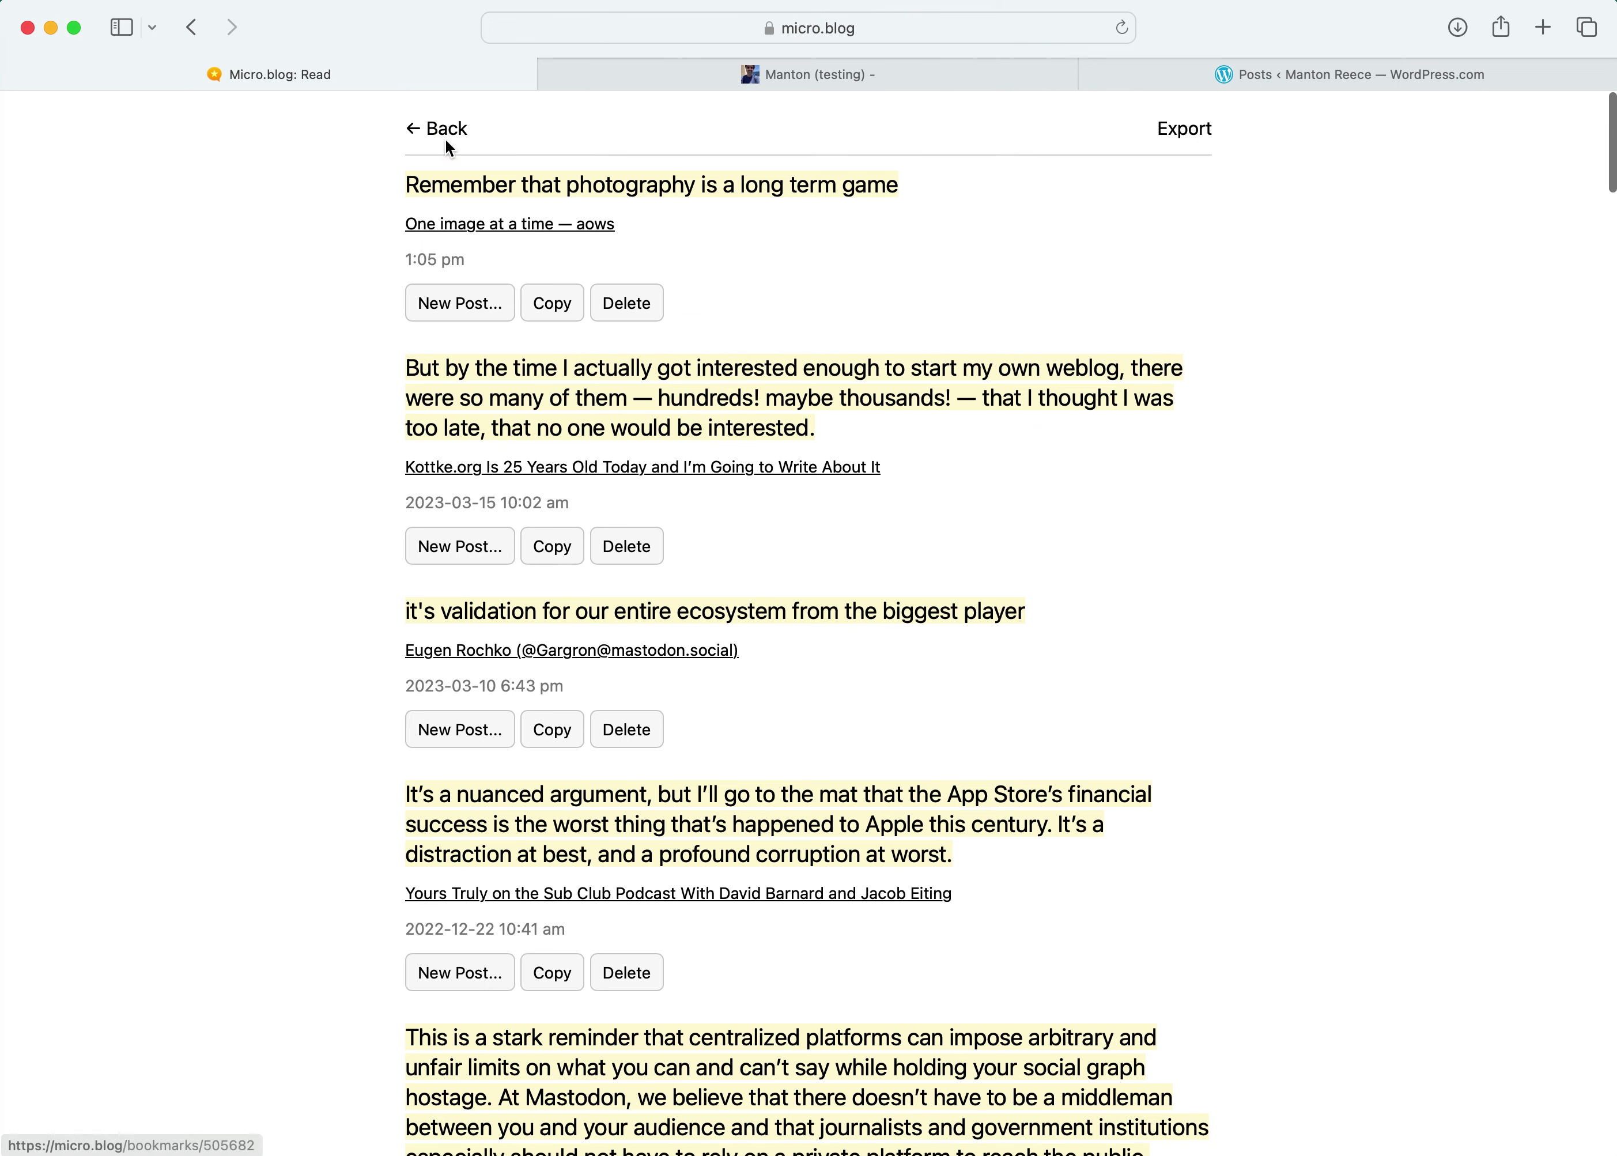
click(442, 130)
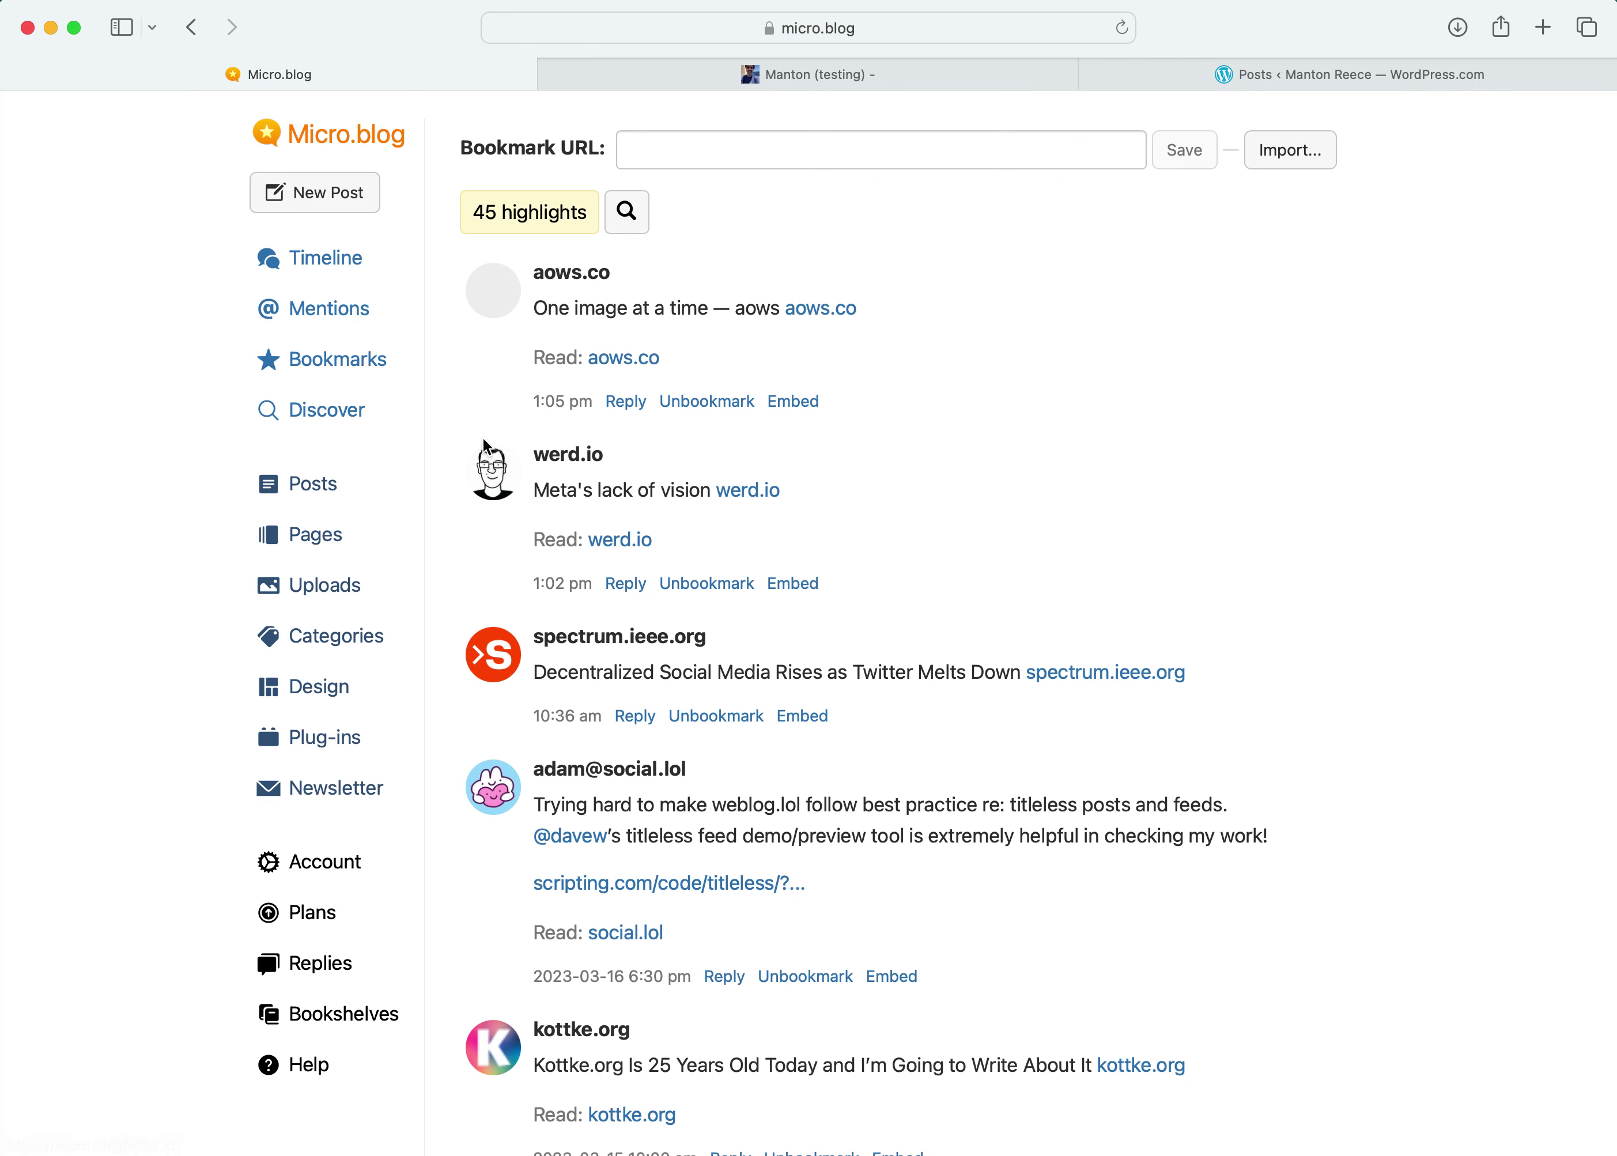
click(322, 486)
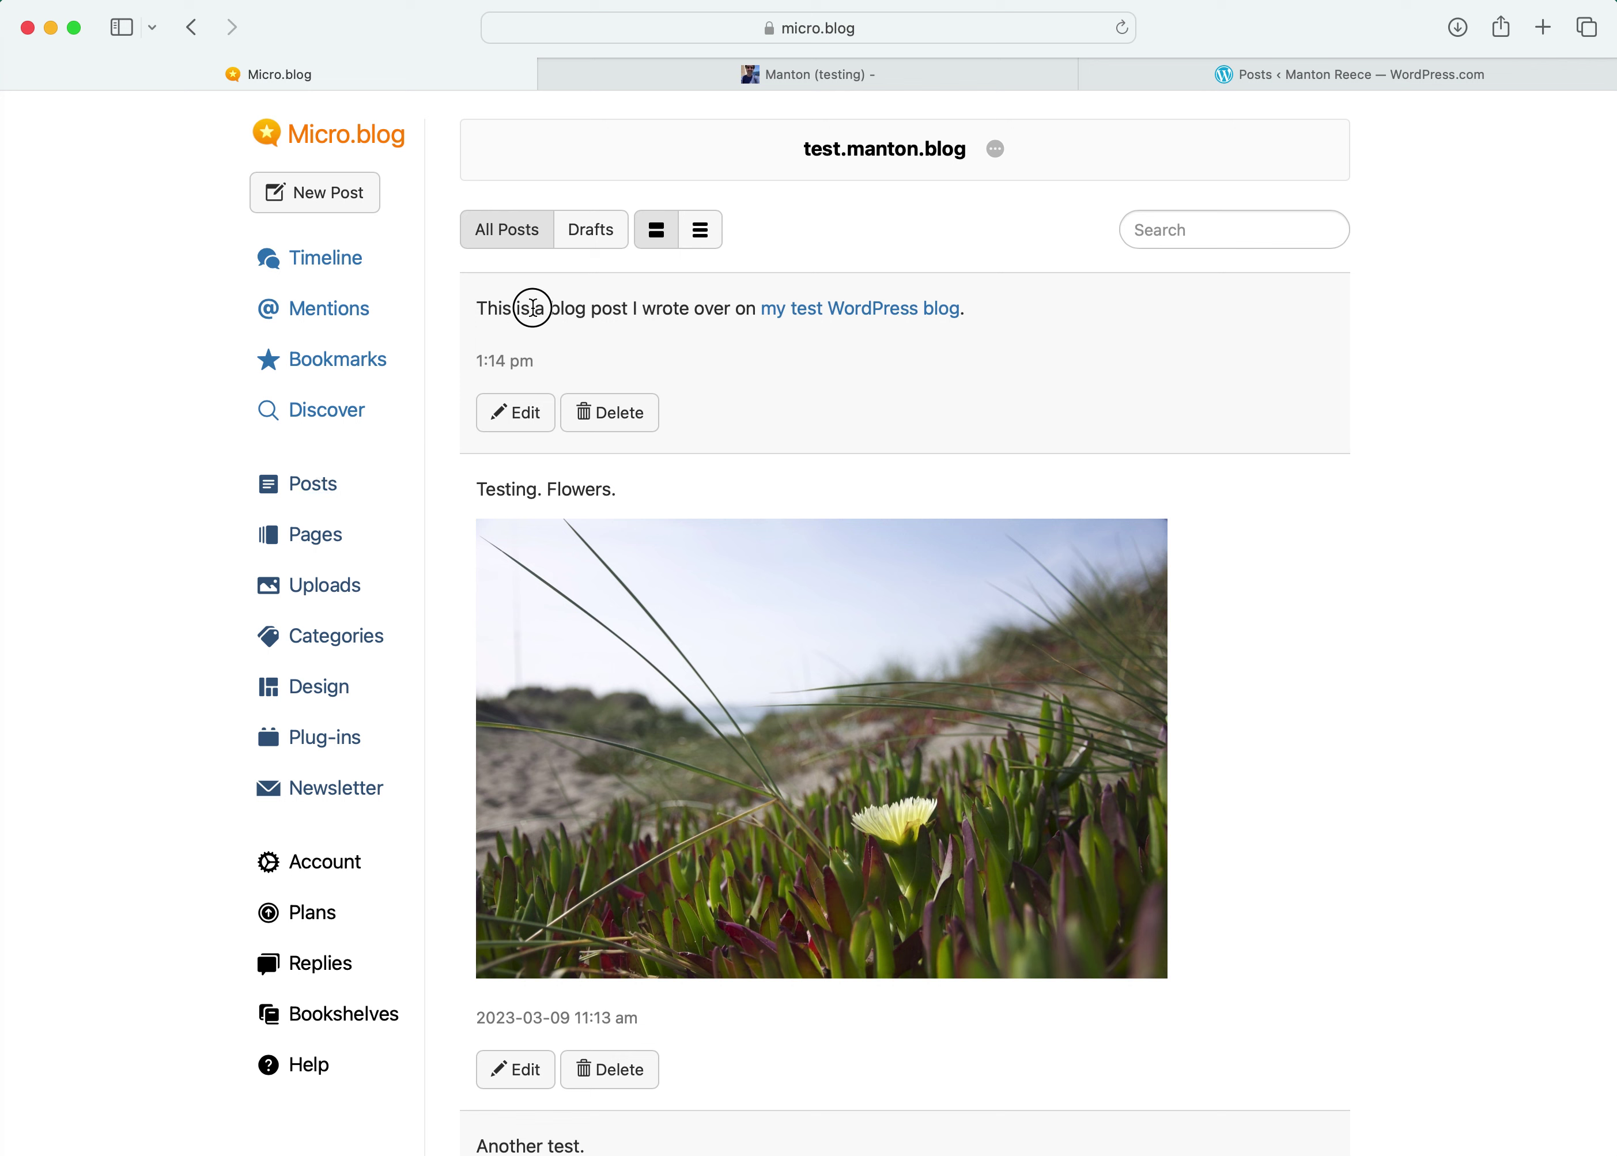
Test the first test.manton.blog post's WordPress link, then open that 1:14 pm post for editing.
drag(530, 309, 671, 311)
click(670, 310)
click(838, 309)
click(191, 27)
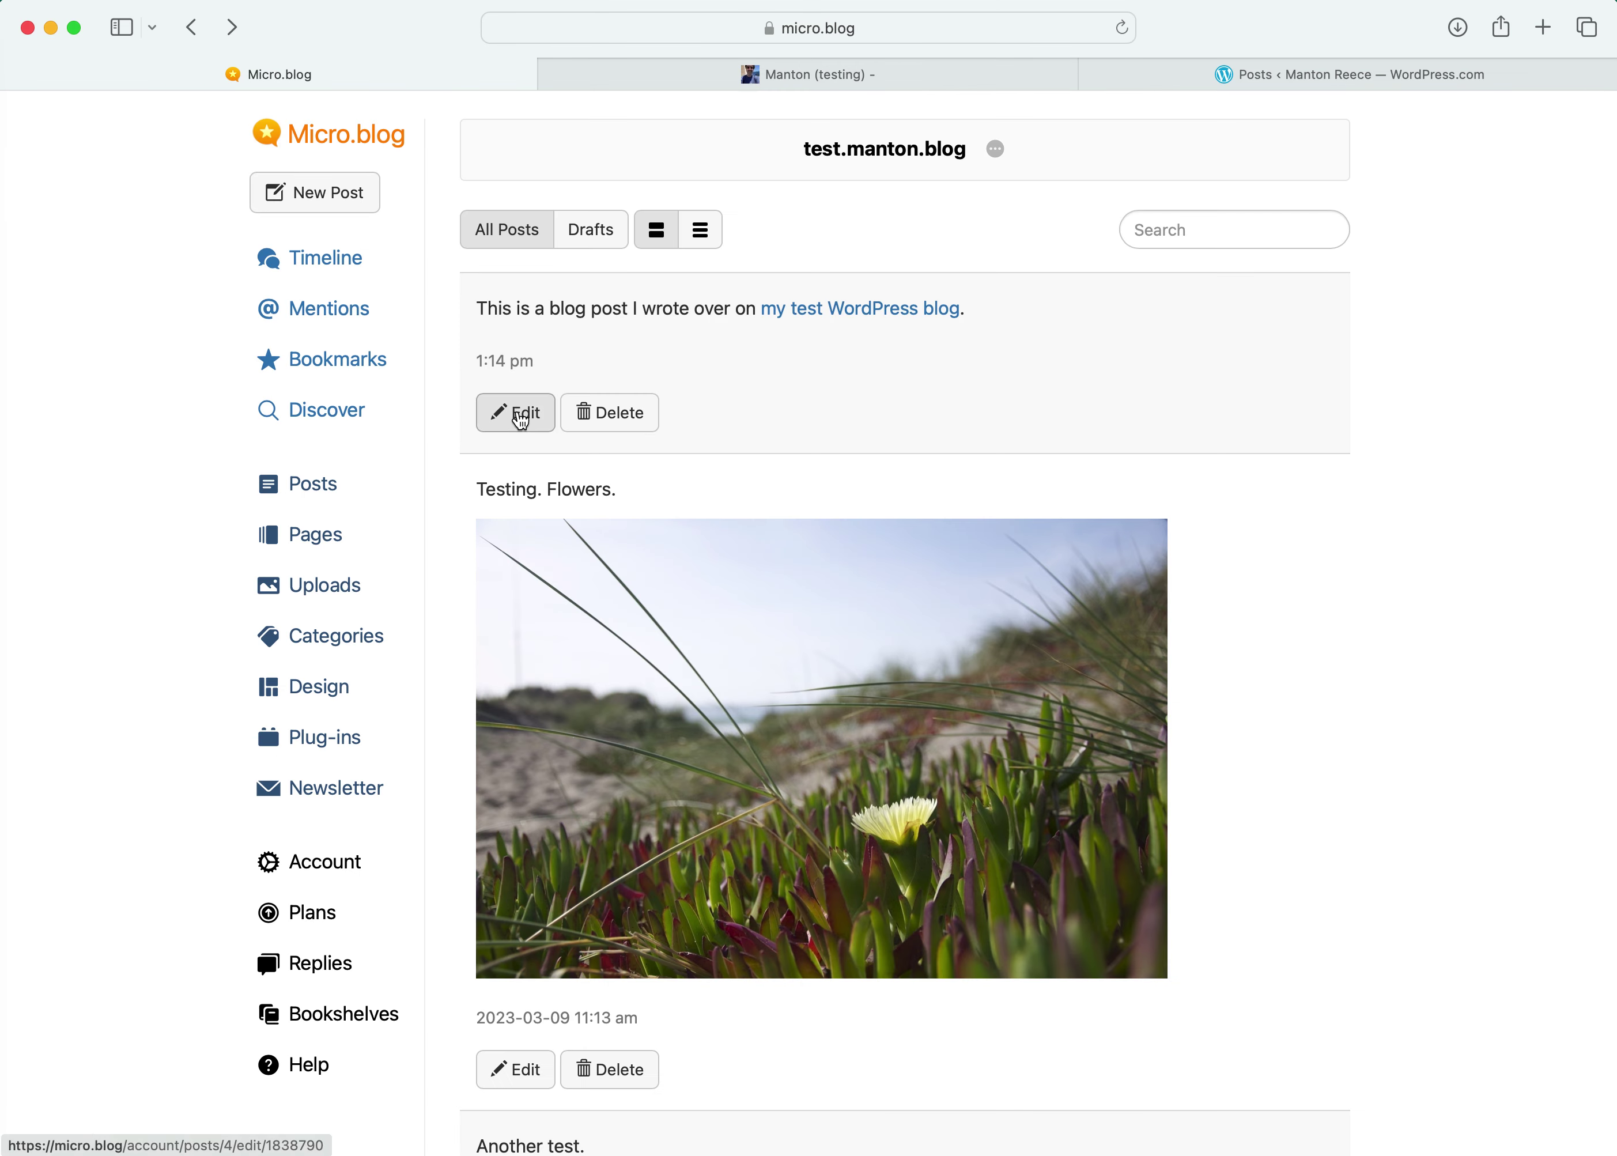
click(519, 419)
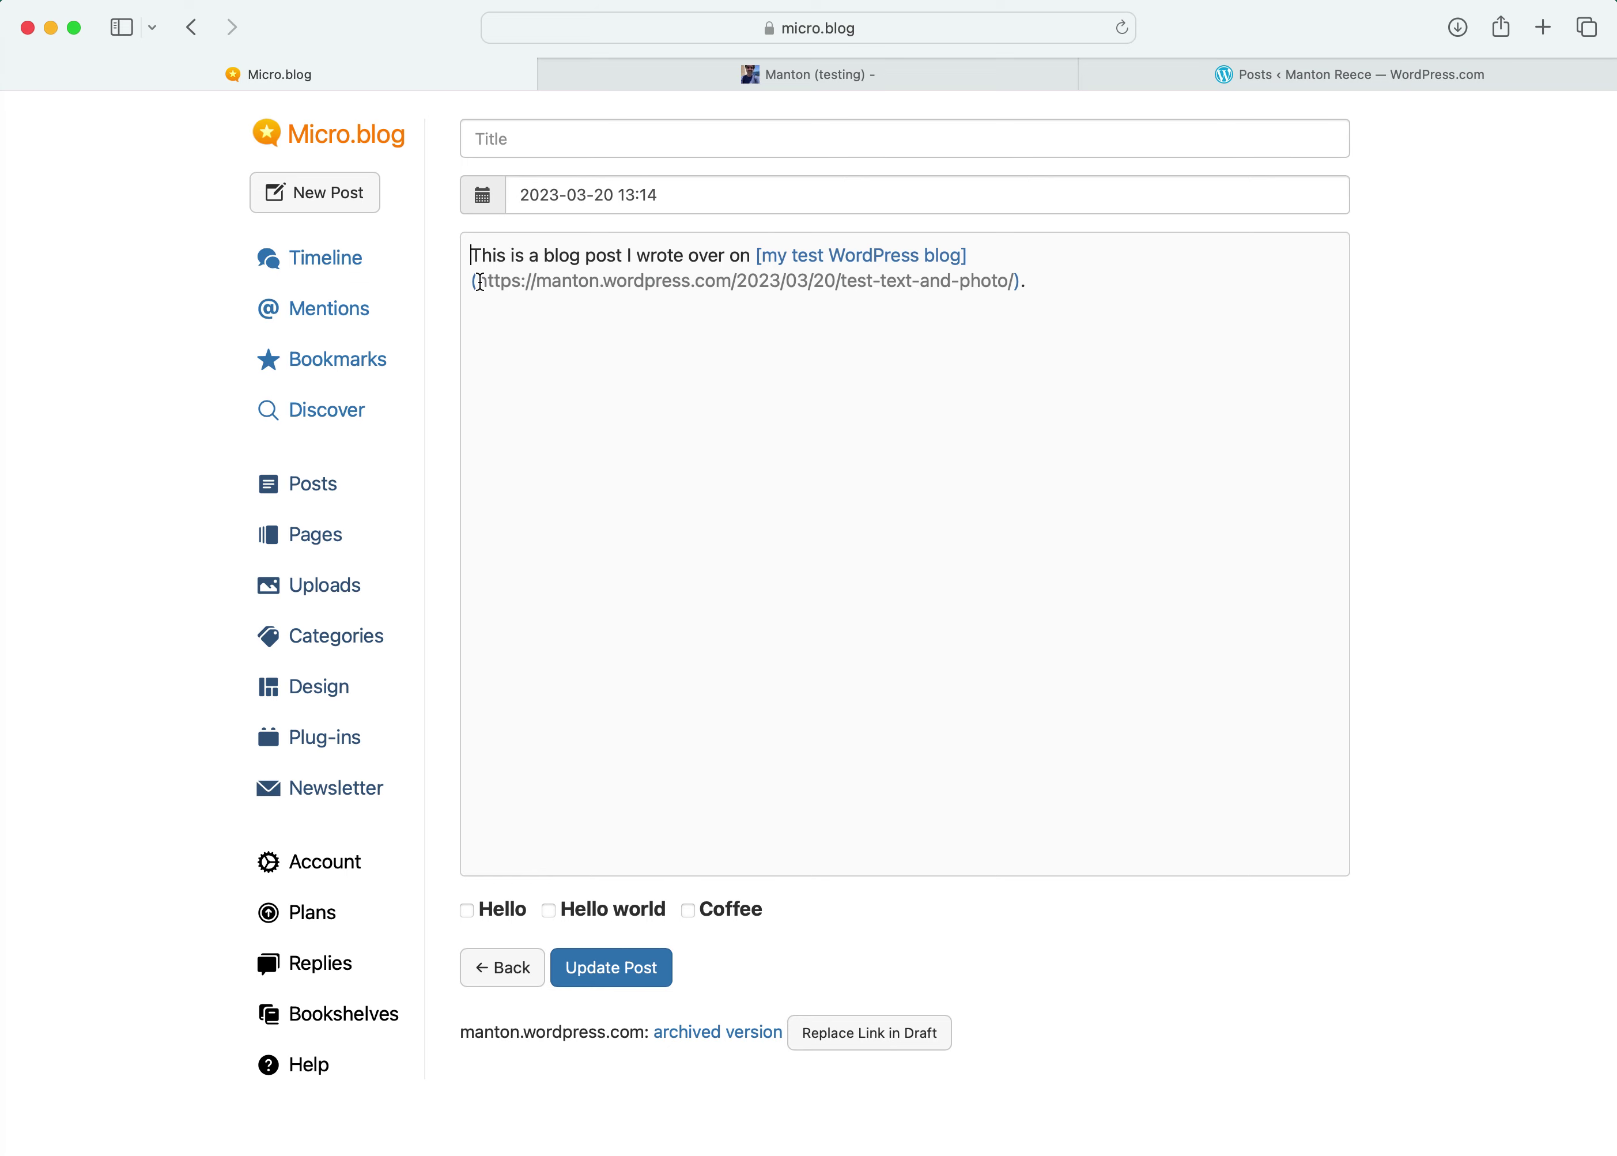
Inspect the WordPress test-text-and-photo URL linked in the post text.
drag(481, 282, 1027, 281)
click(1064, 284)
View Micro.blog's 2023-03-20 archived copy of the 'Test text and photo' post.
click(702, 1037)
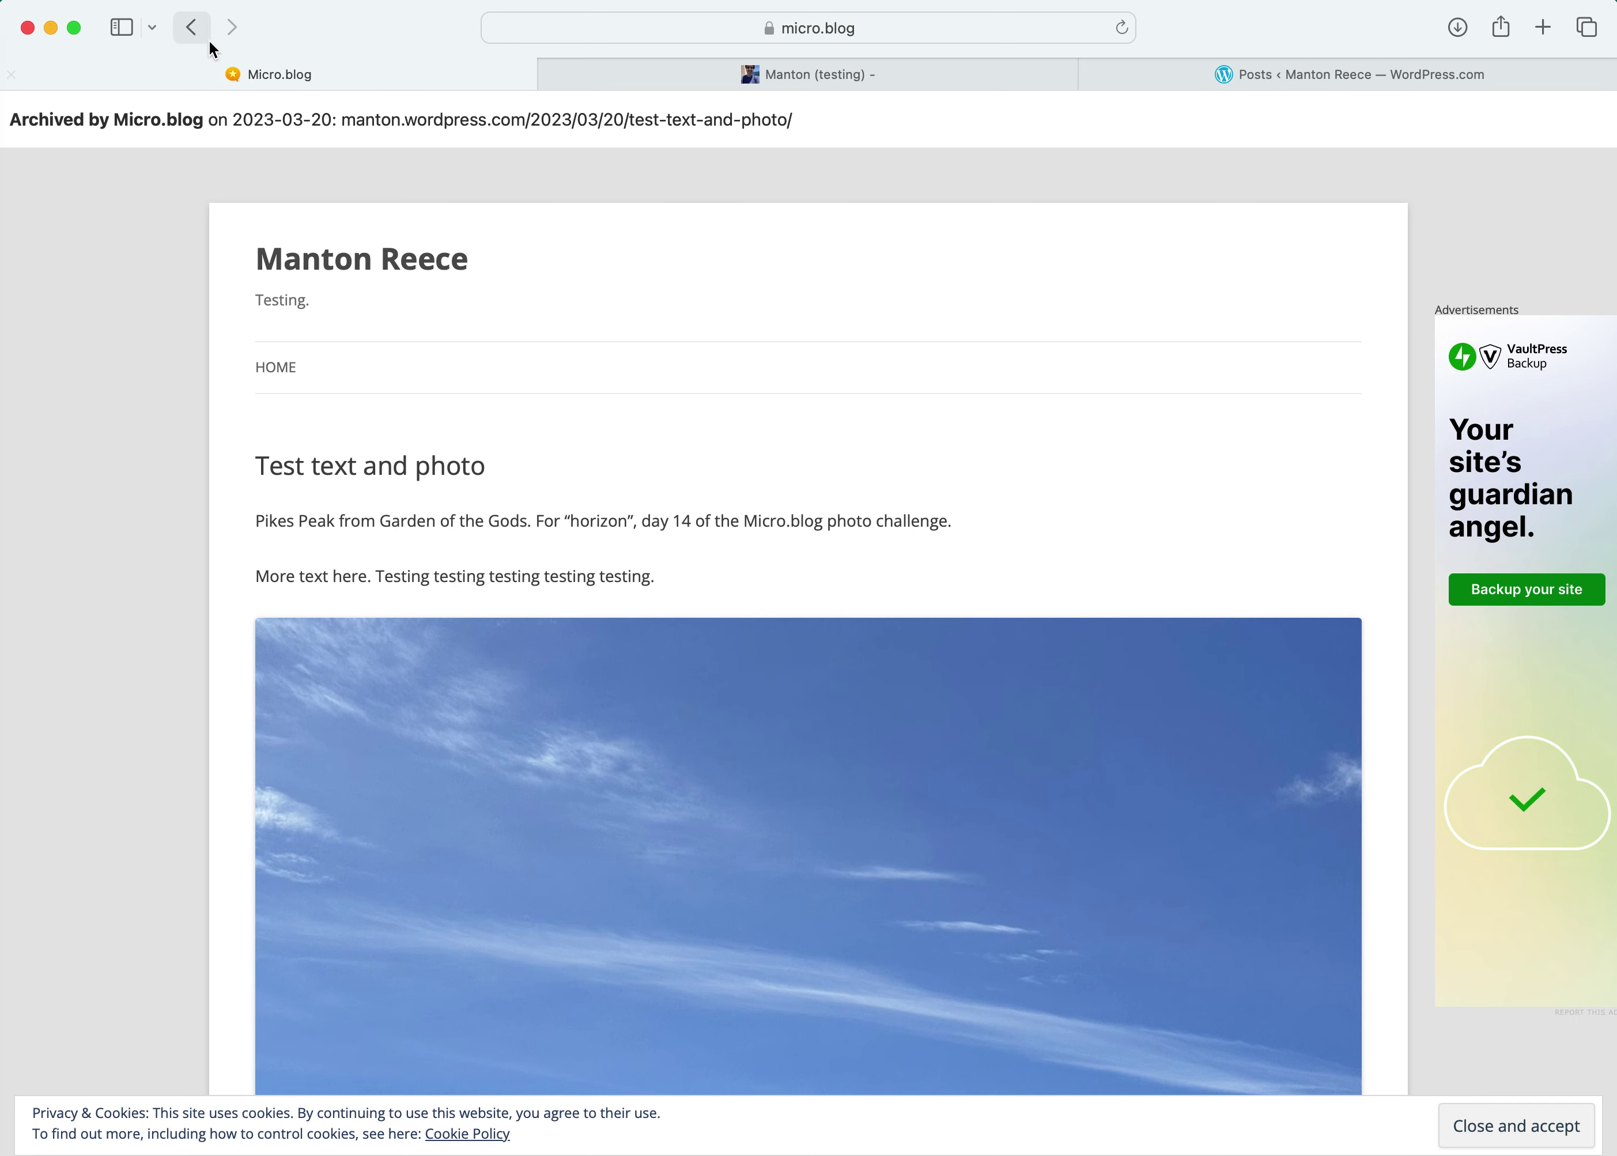
click(195, 30)
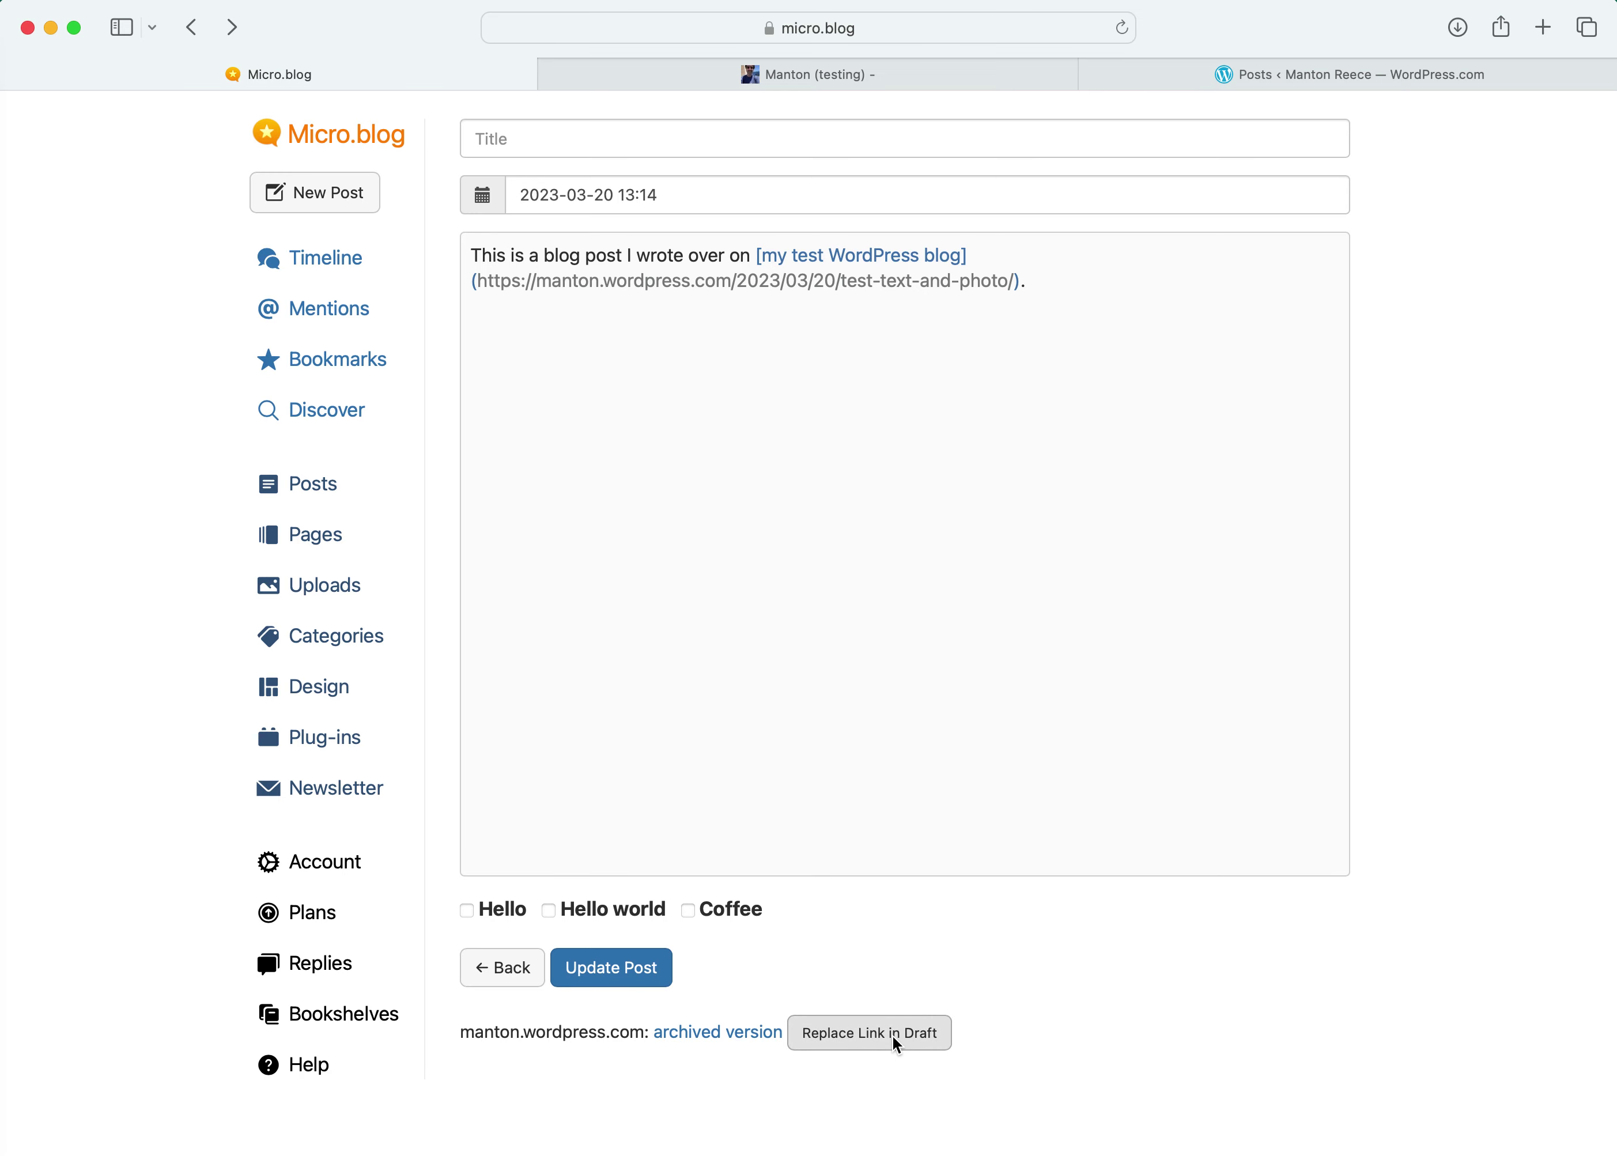
click(896, 1044)
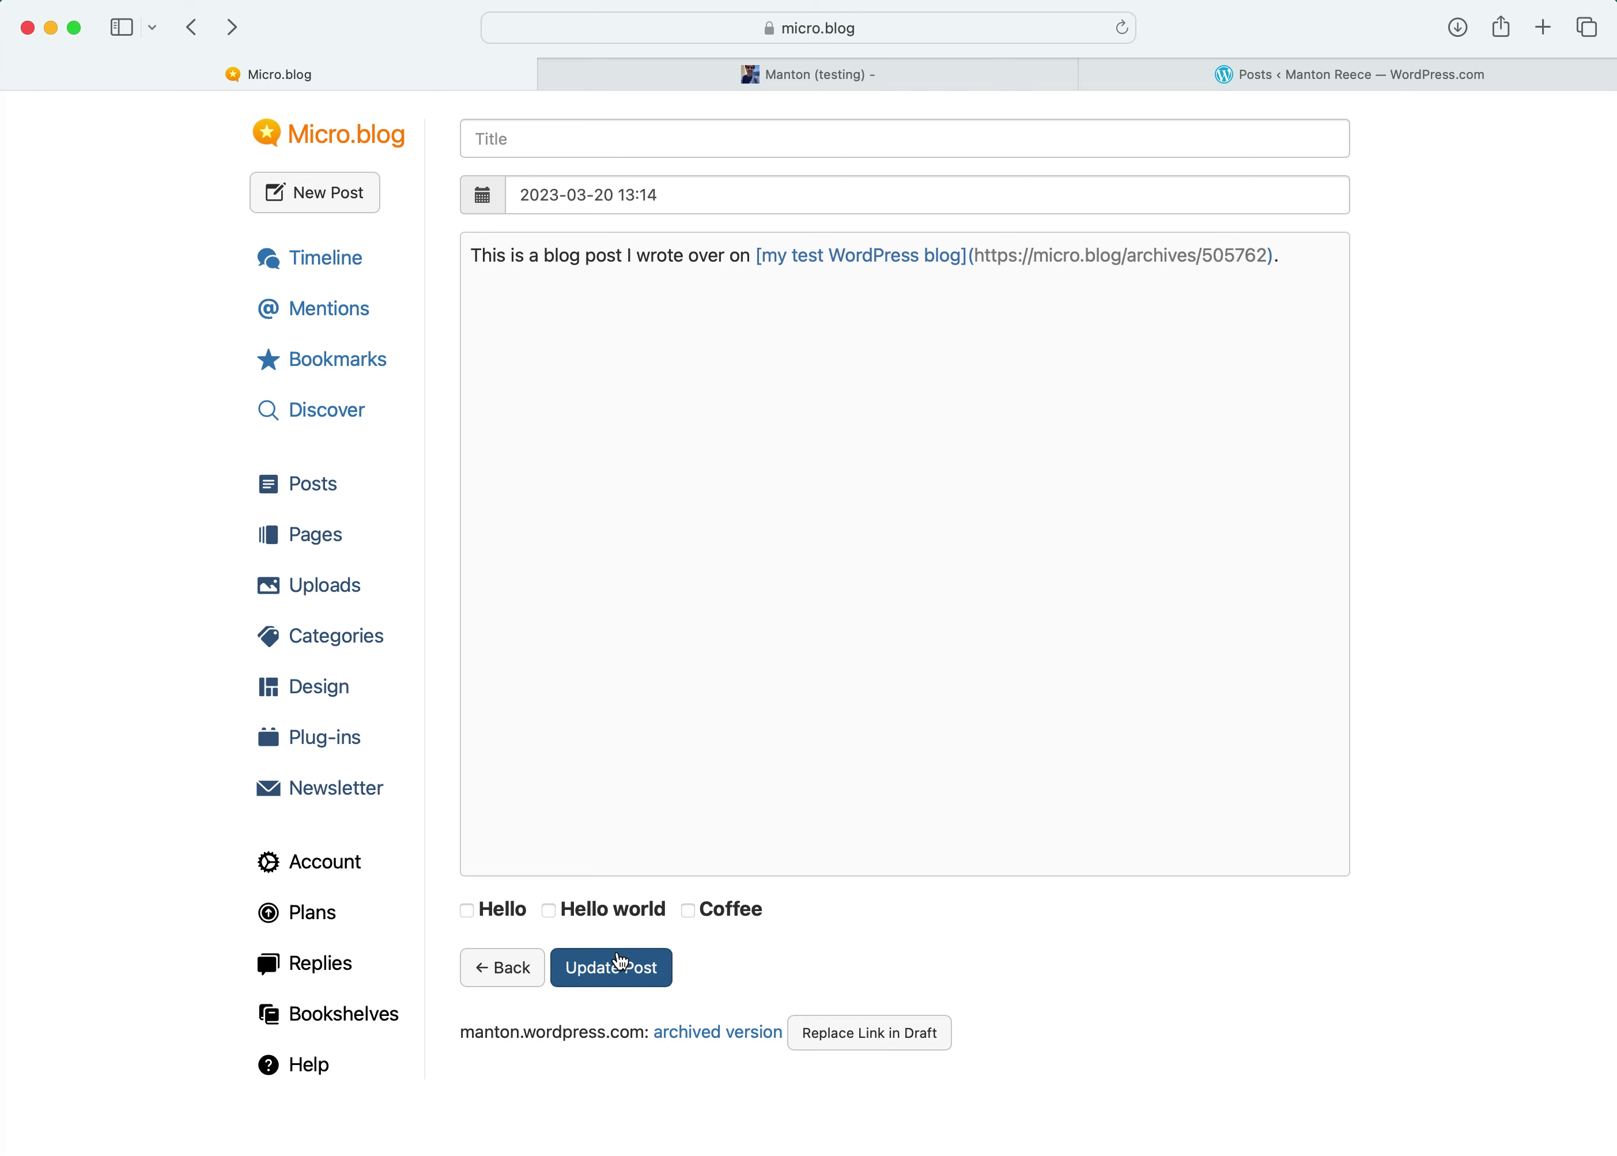
click(620, 964)
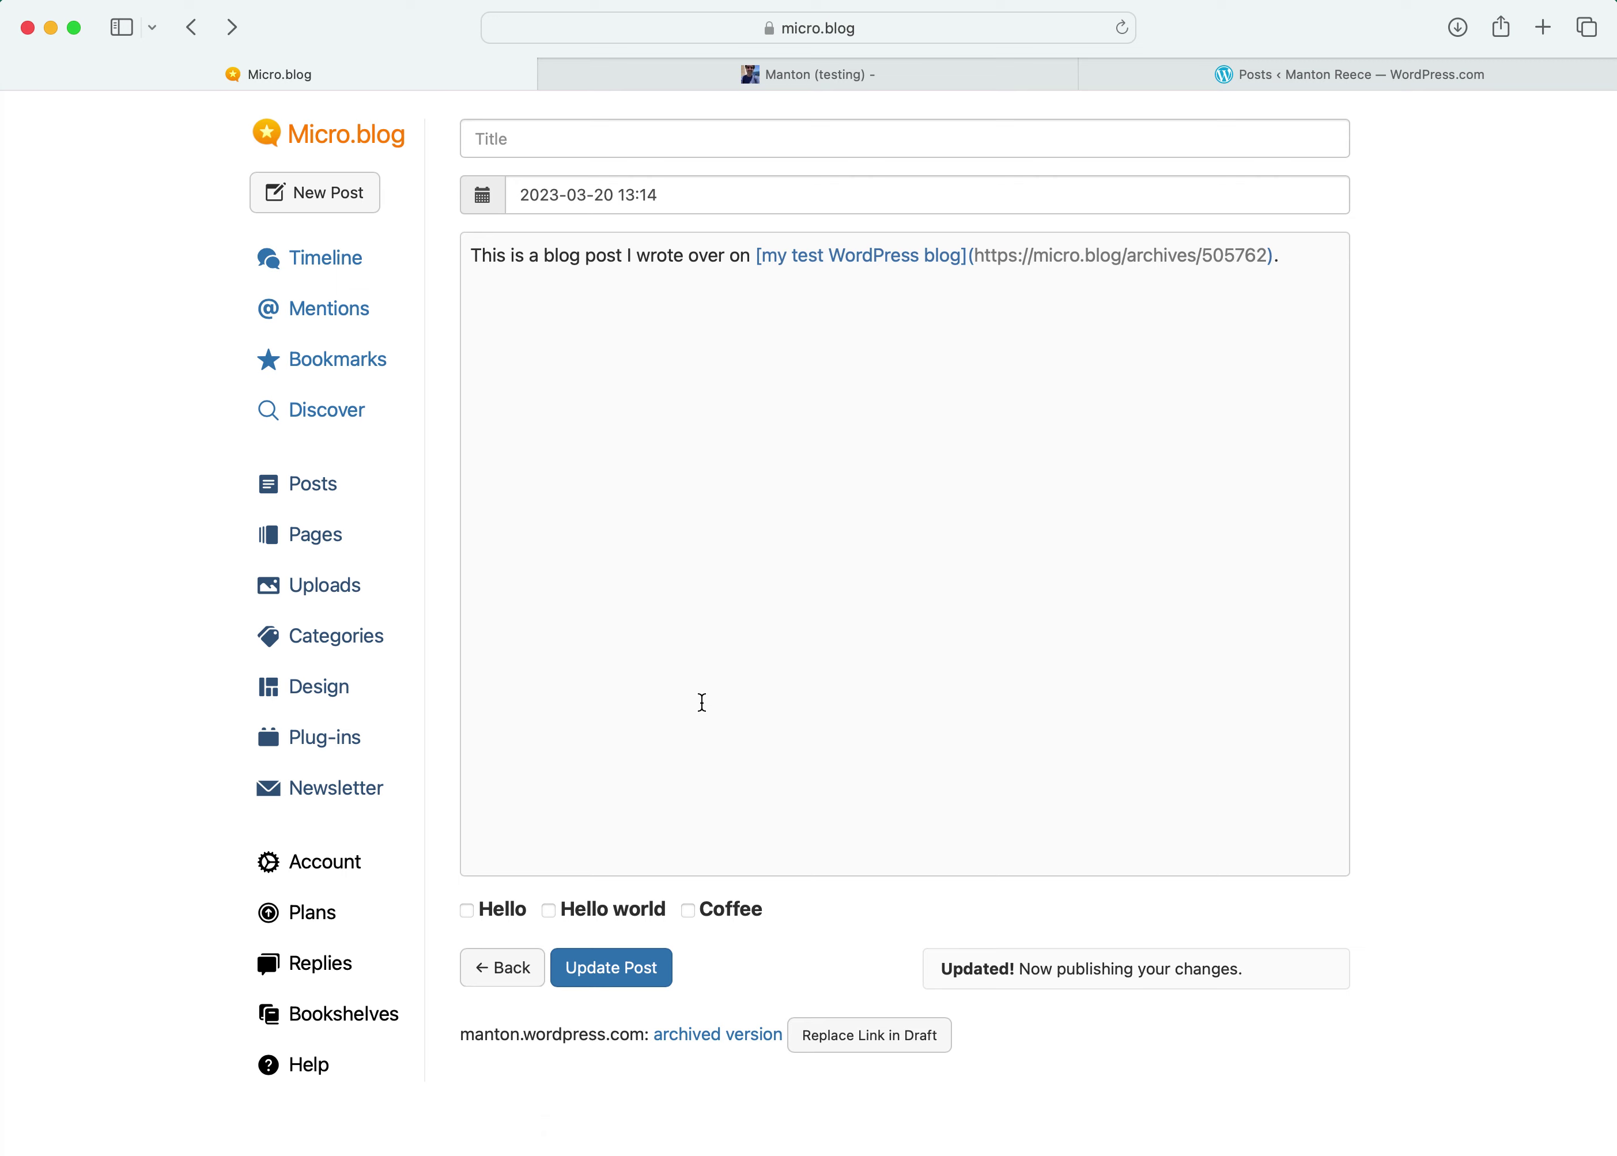